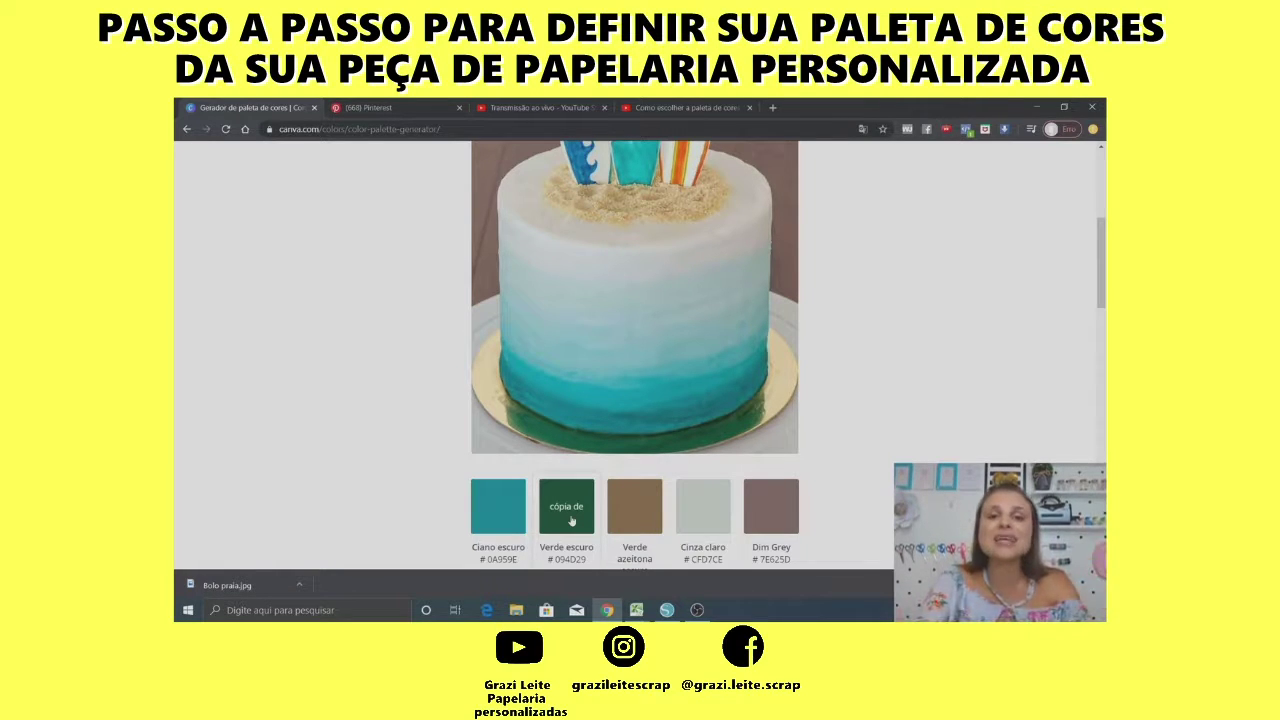
- Switch to Silhouette Studio and draw a filled rectangle about 3.7 by 3.1 cm beside the page
{"action": "left_click_drag", "start_coordinate": [1101, 245], "coordinate": [1101, 214]}
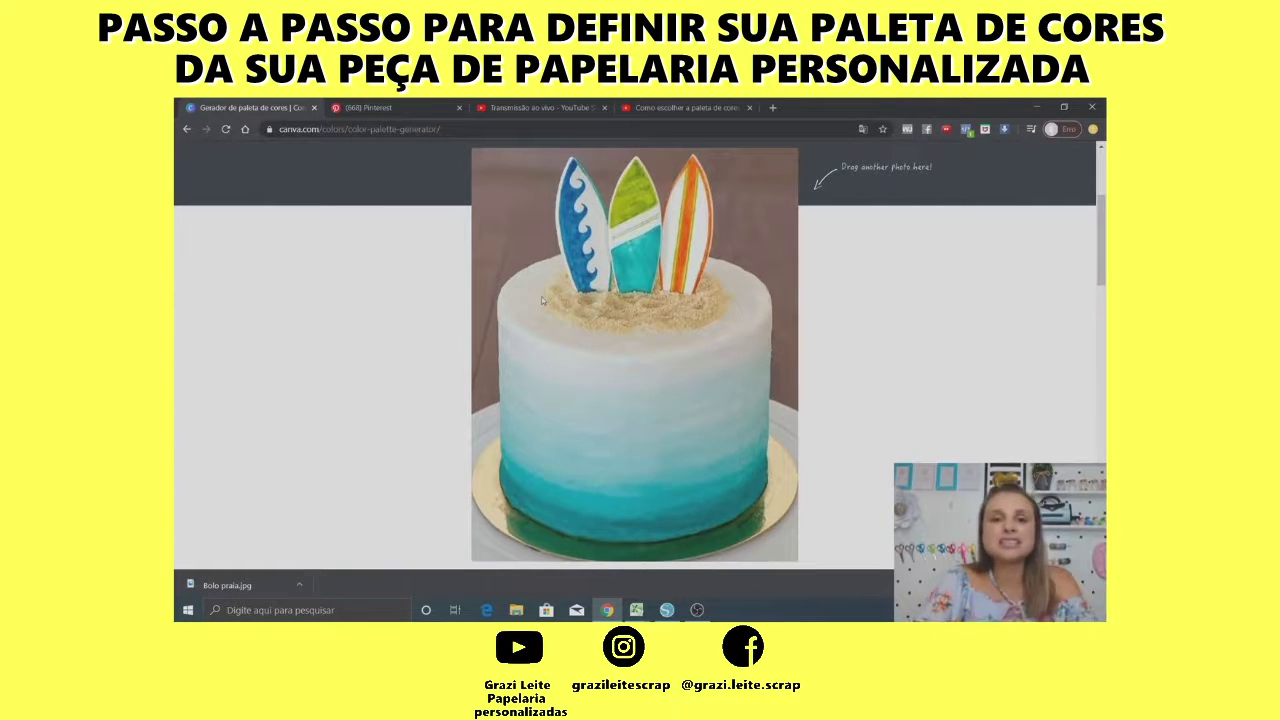
{"action": "scroll", "coordinate": [542, 300], "scroll_direction": "down", "scroll_amount": 3}
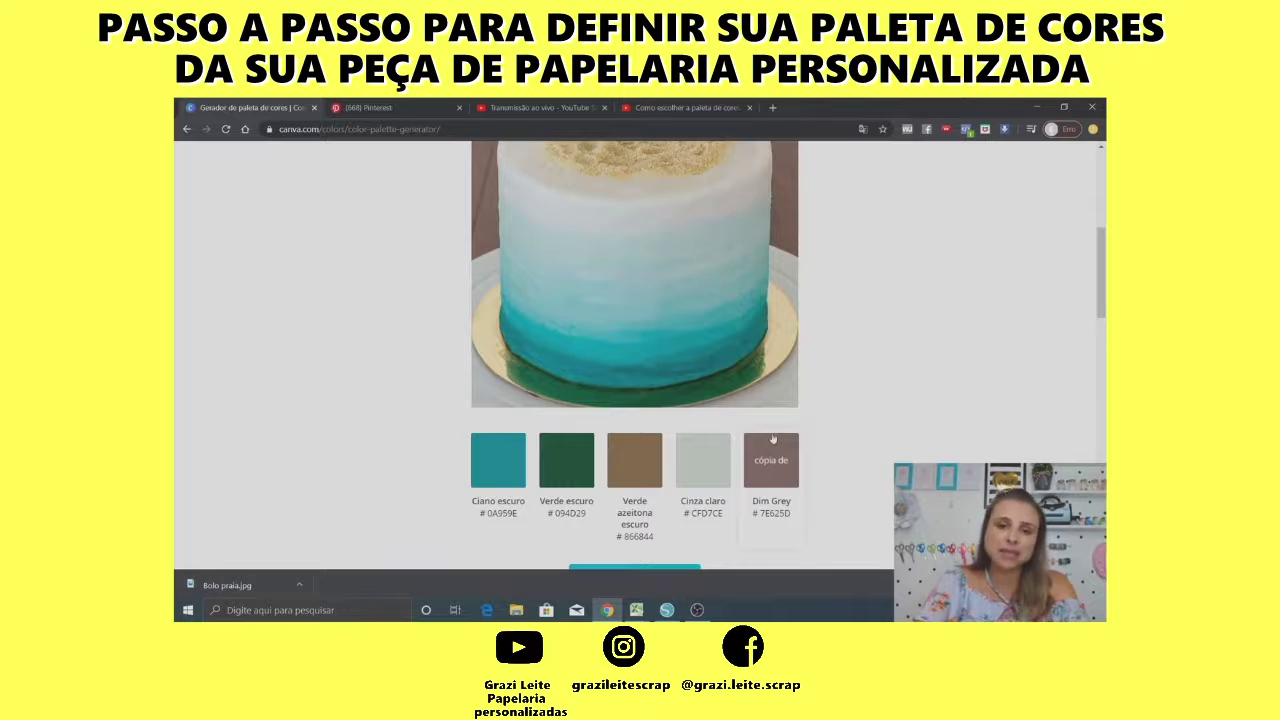
{"action": "left_click_drag", "start_coordinate": [1101, 273], "coordinate": [1102, 305]}
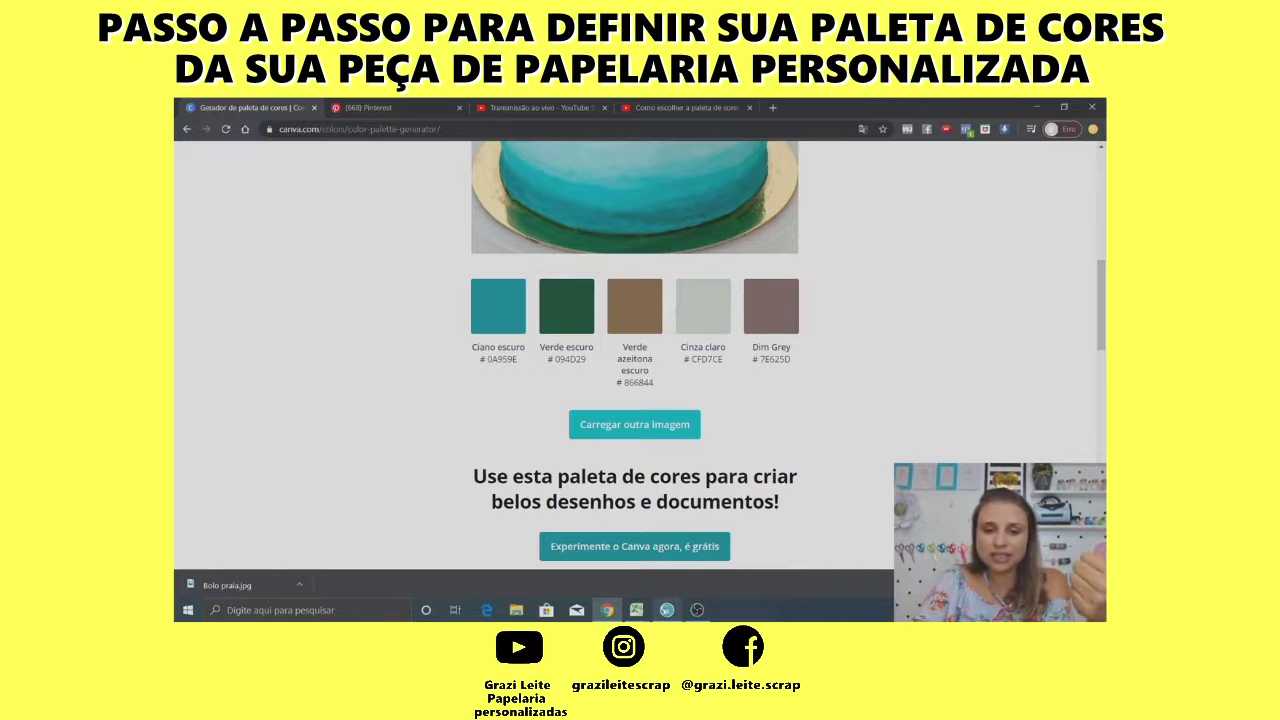
{"action": "left_click", "coordinate": [667, 610]}
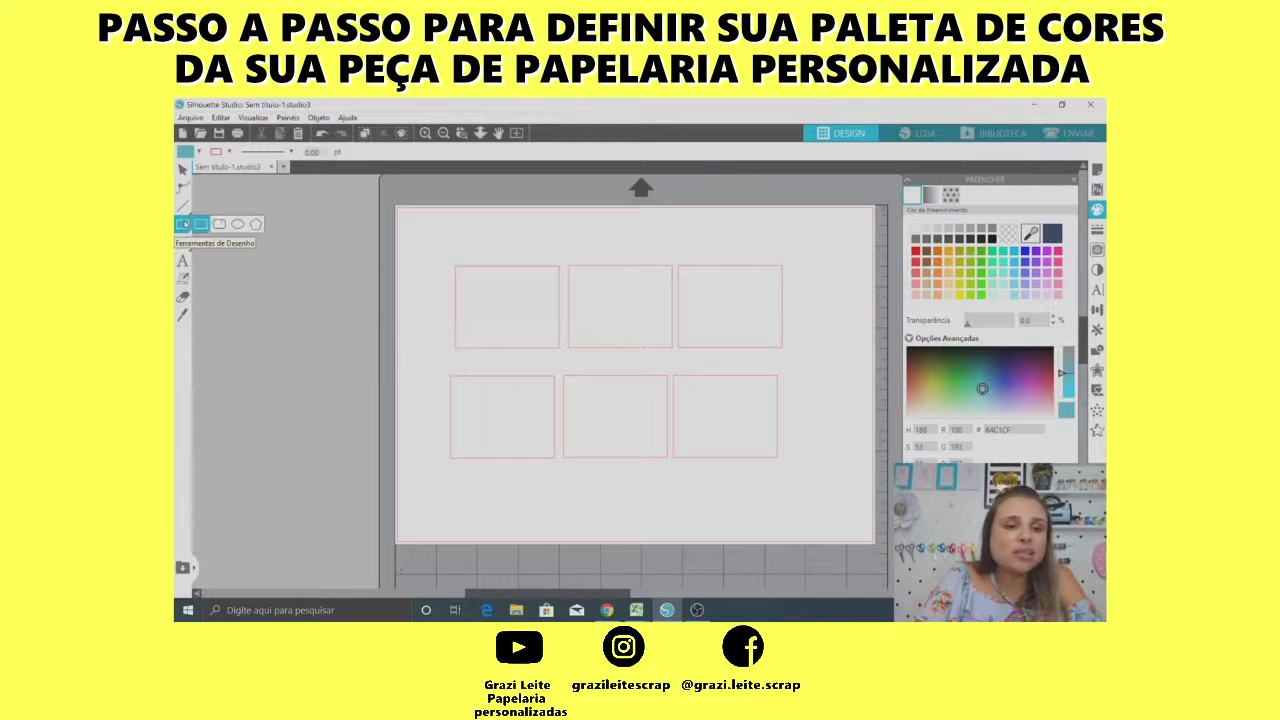
{"action": "left_click_drag", "start_coordinate": [314, 224], "coordinate": [376, 275]}
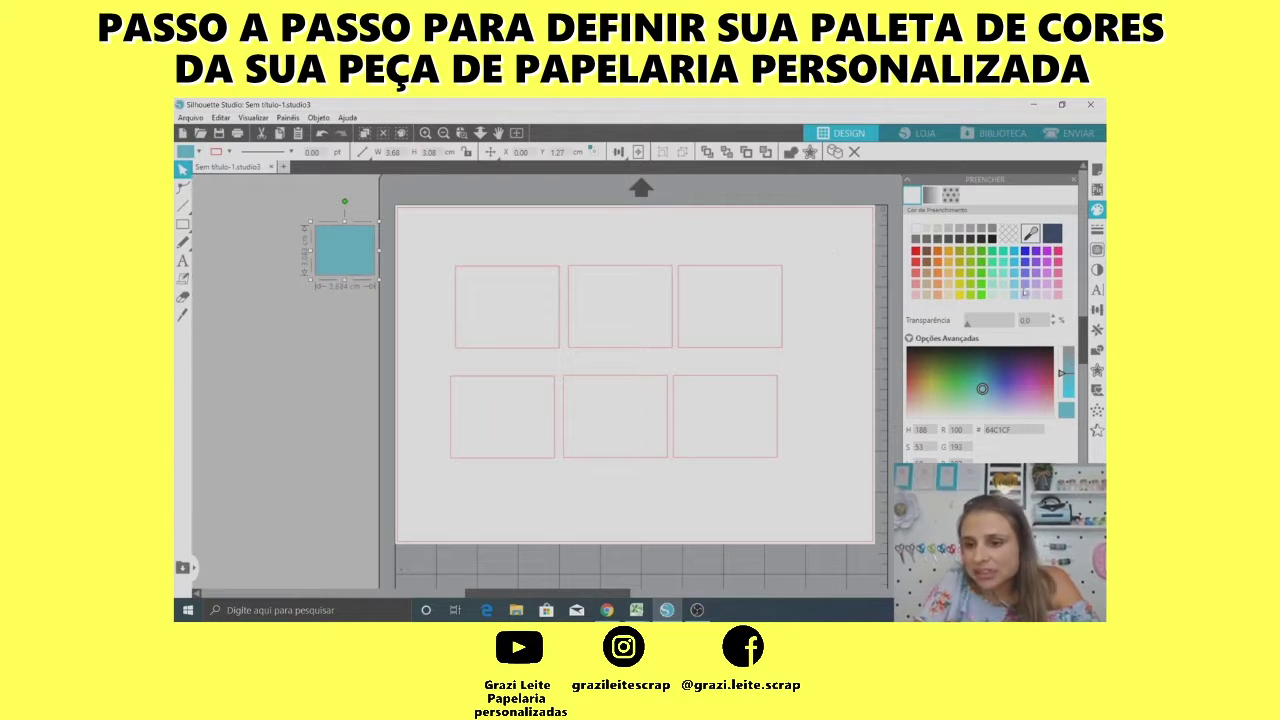
- Duplicate the rectangle downward into a column of five and remove the fill from all of them
{"action": "left_click", "coordinate": [1097, 329]}
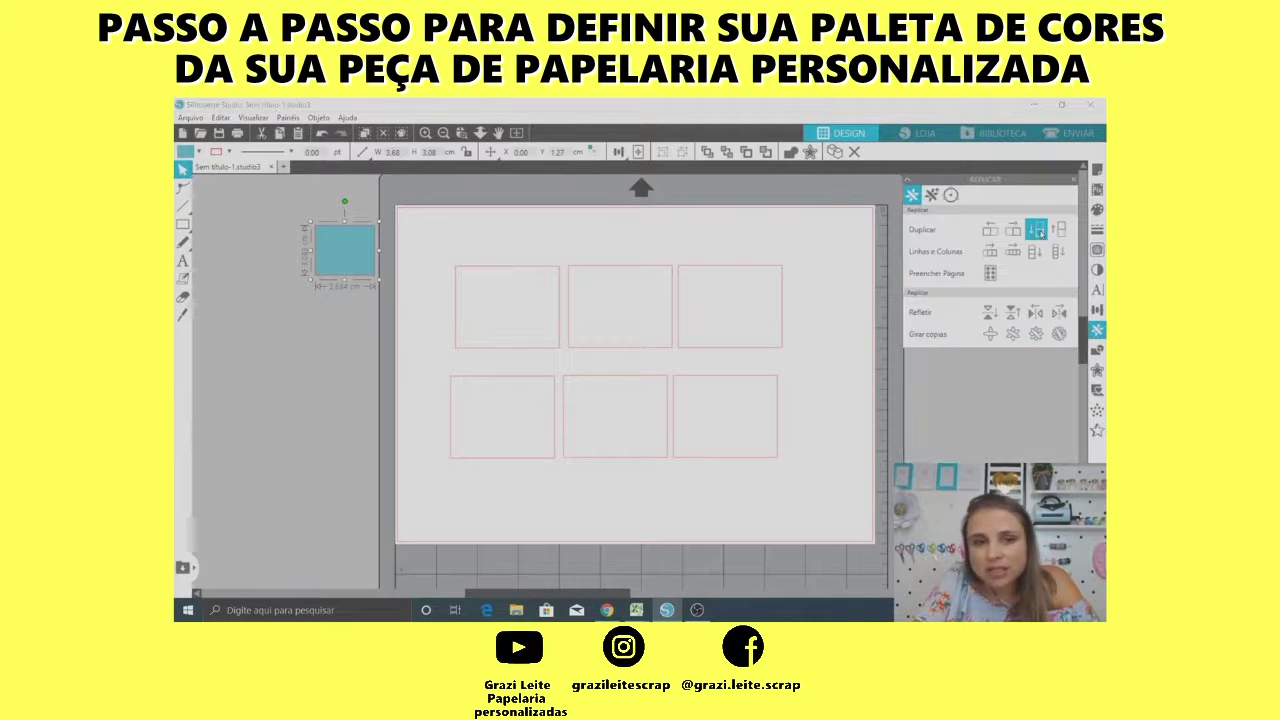
{"action": "left_click", "coordinate": [1037, 230]}
{"action": "left_click", "coordinate": [1037, 230]}
{"action": "left_click", "coordinate": [1097, 209]}
{"action": "left_click", "coordinate": [1009, 232]}
{"action": "left_click", "coordinate": [282, 244]}
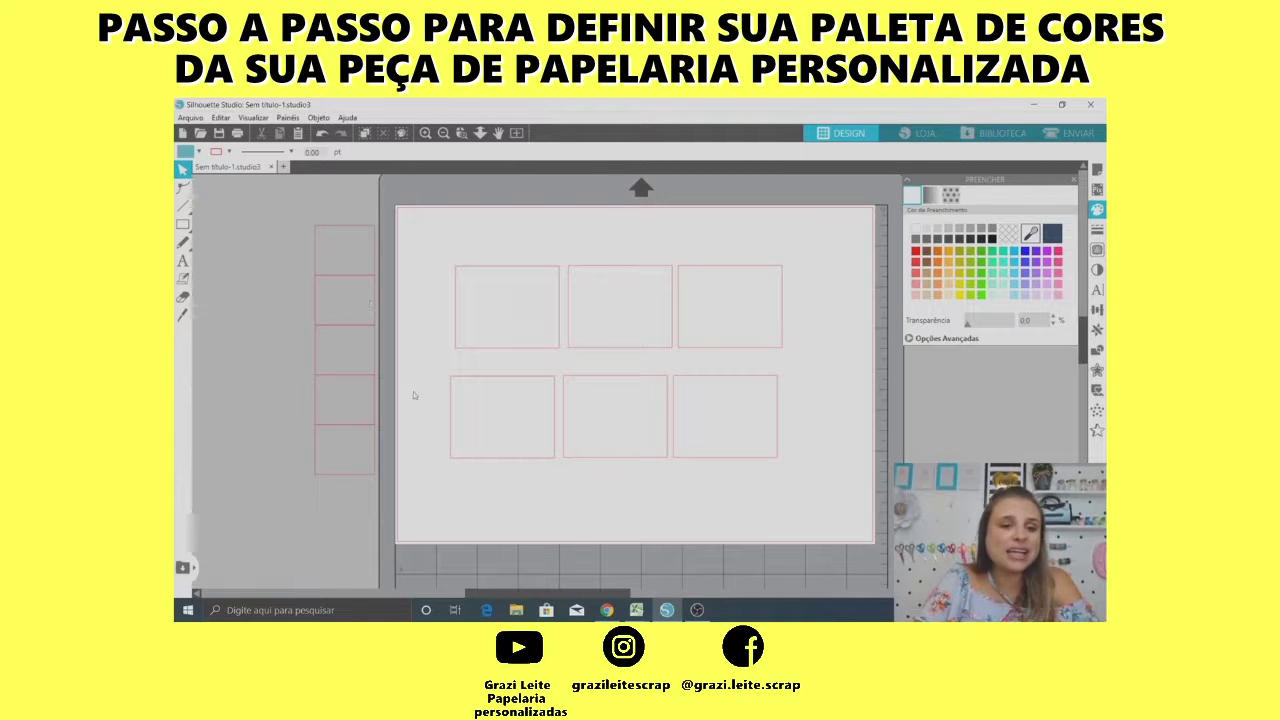
- Delete the six outlined rectangles on the page and shift the column of five slightly away from the page
{"action": "left_click_drag", "start_coordinate": [466, 237], "coordinate": [782, 453]}
{"action": "key", "text": "Delete"}
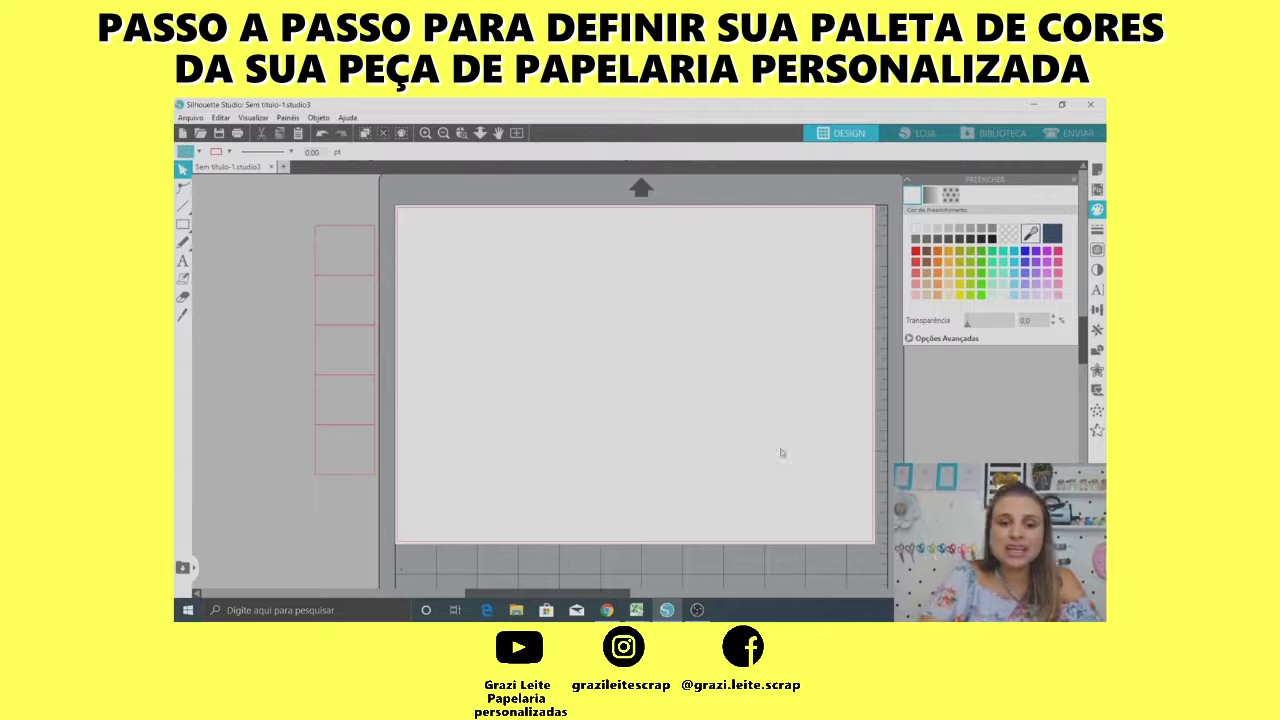
{"action": "left_click_drag", "start_coordinate": [291, 232], "coordinate": [359, 493]}
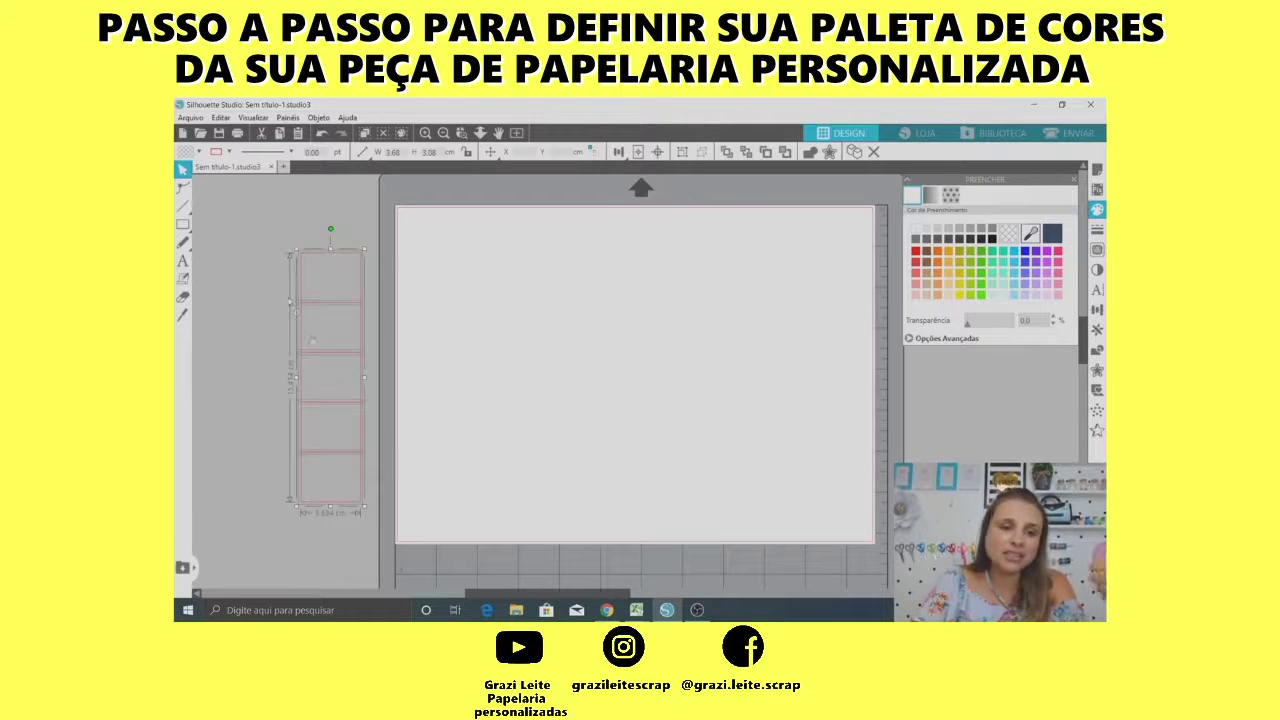
{"action": "left_click", "coordinate": [256, 325]}
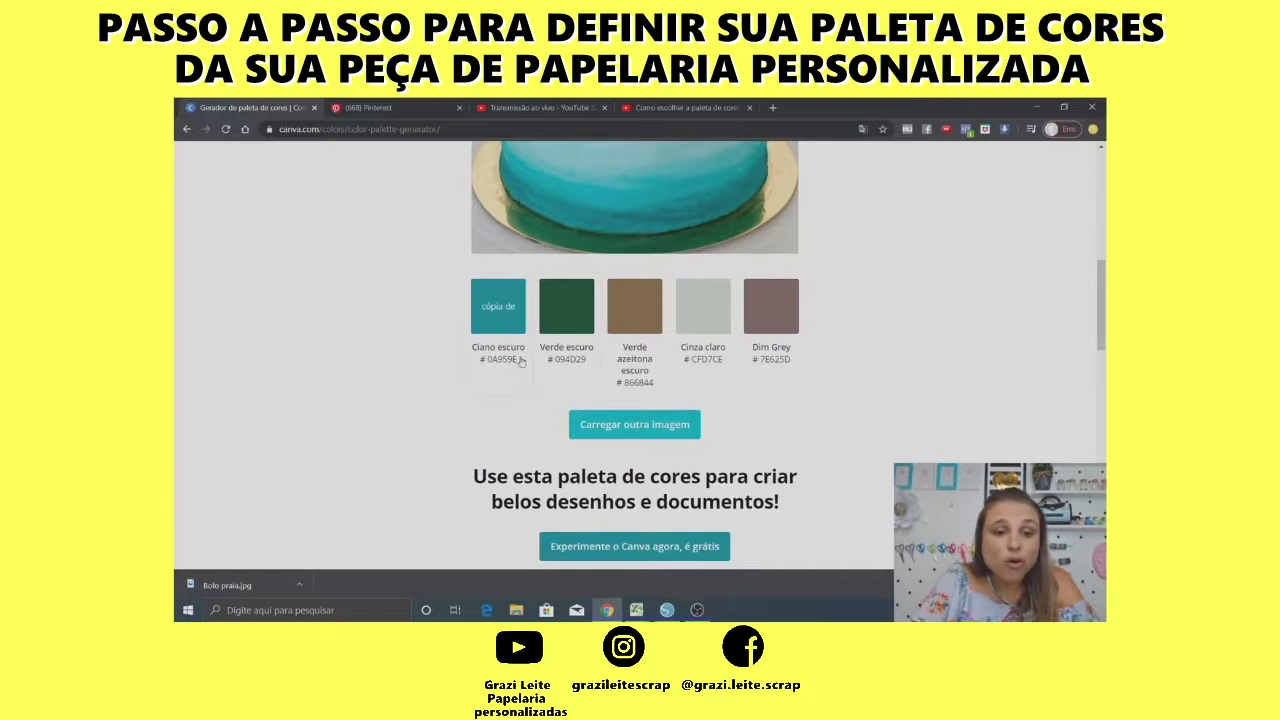
- Copy the Ciano escuro code from Canva's palette generator and fill the column's top rectangle with 0A959E in Silhouette Studio
{"action": "left_click_drag", "start_coordinate": [521, 362], "coordinate": [478, 365]}
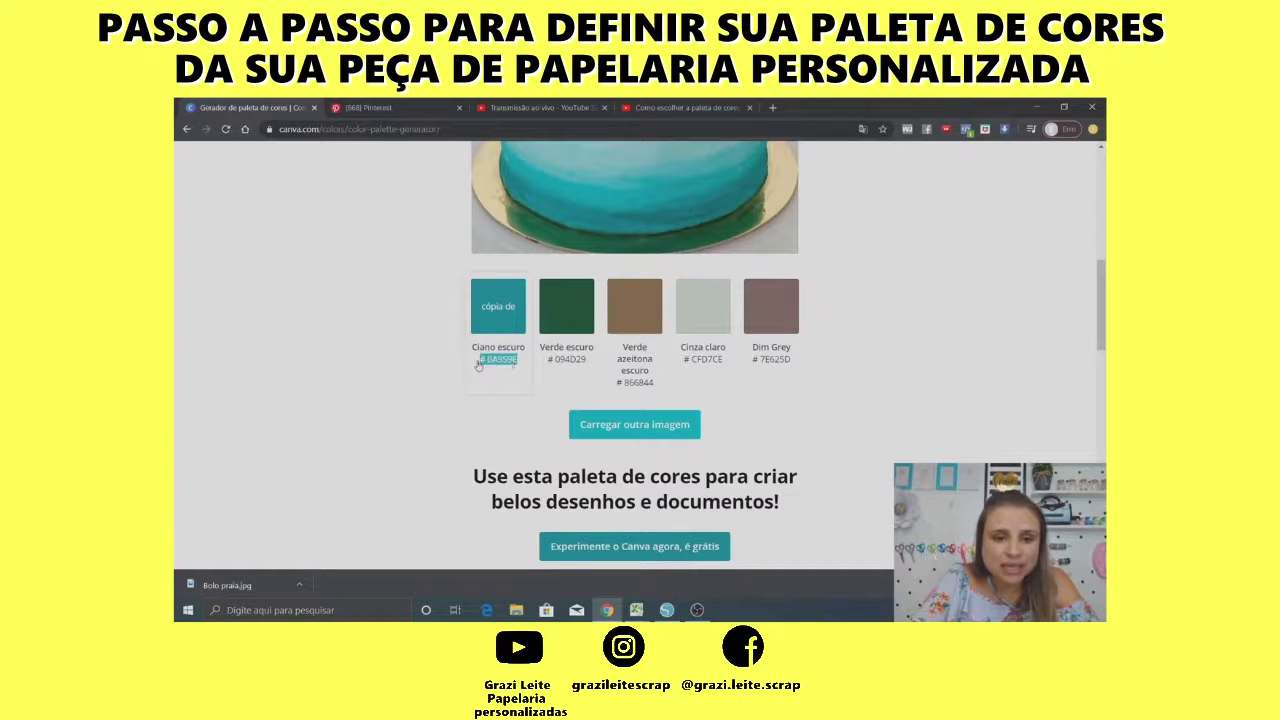
{"action": "left_click", "coordinate": [478, 365]}
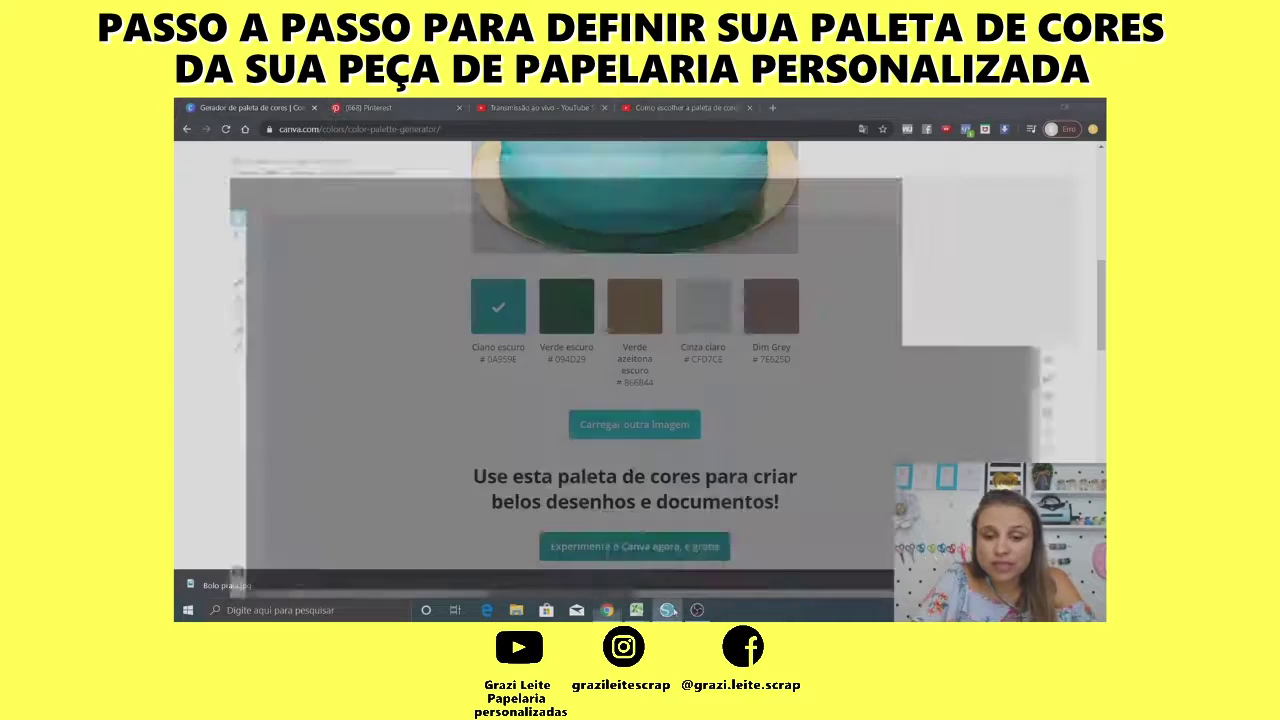
{"action": "left_click", "coordinate": [667, 610]}
{"action": "left_click", "coordinate": [350, 257]}
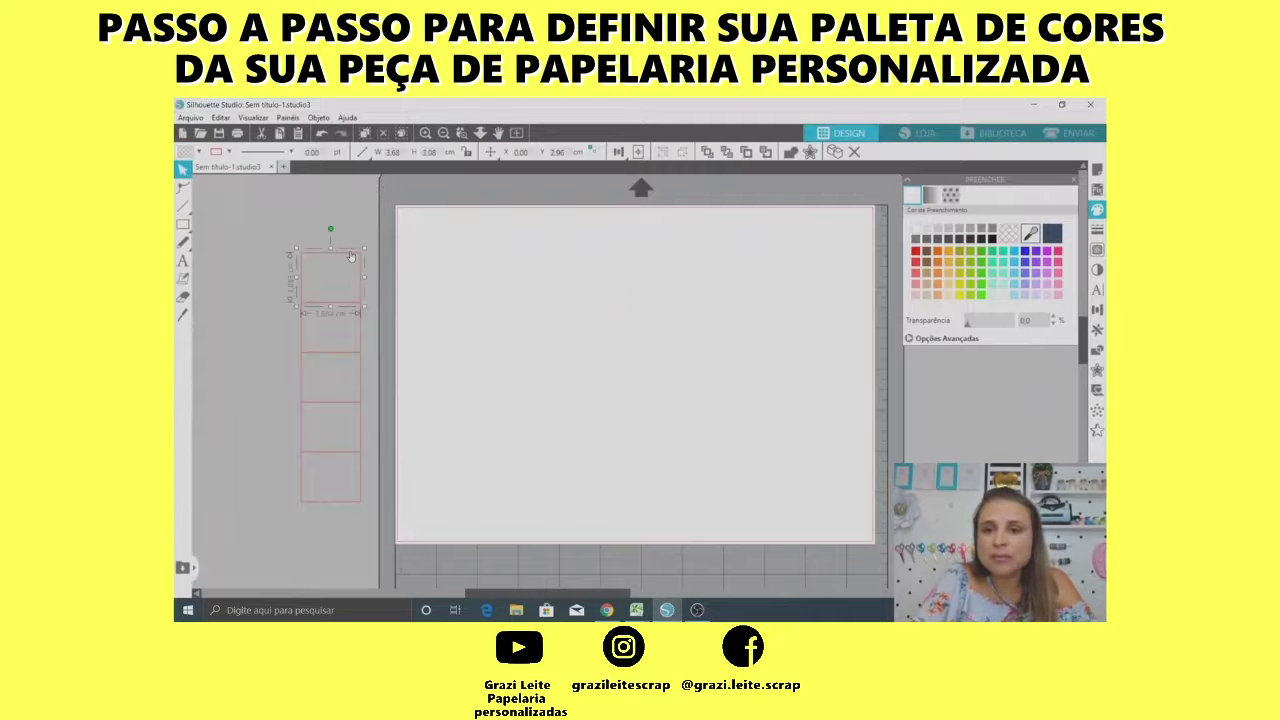
{"action": "left_click", "coordinate": [1098, 211]}
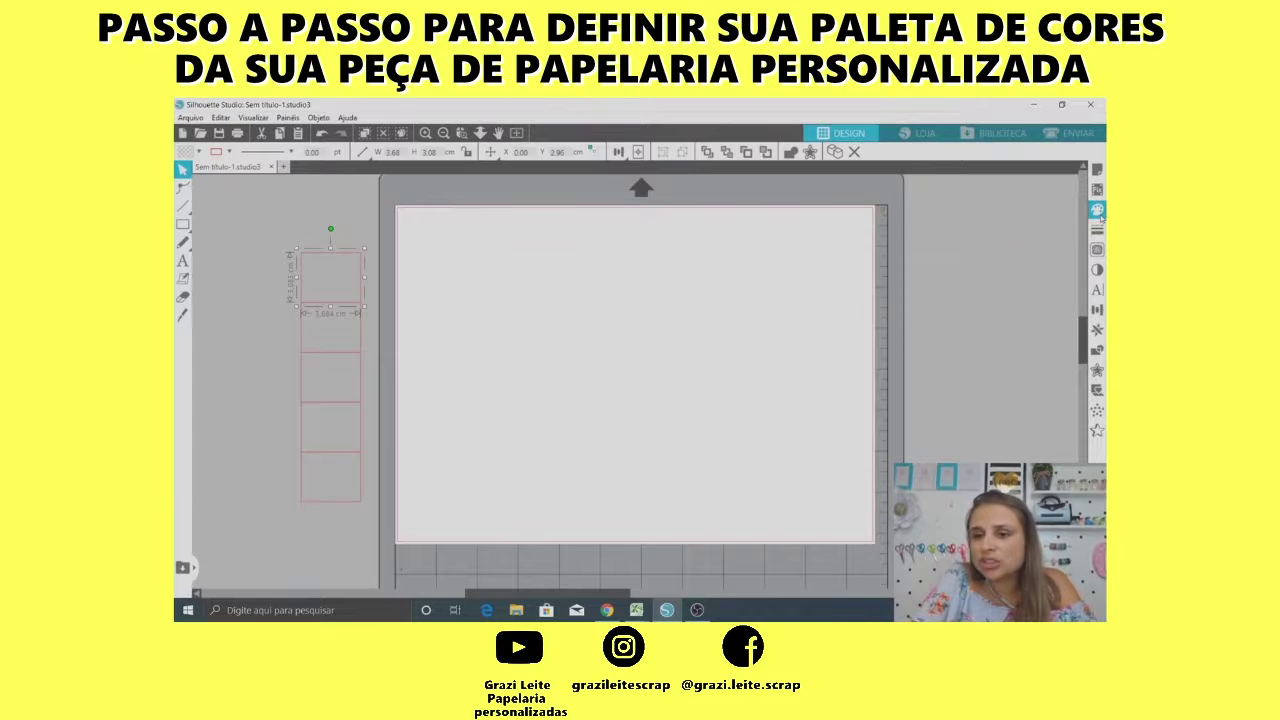
{"action": "left_click", "coordinate": [1098, 211]}
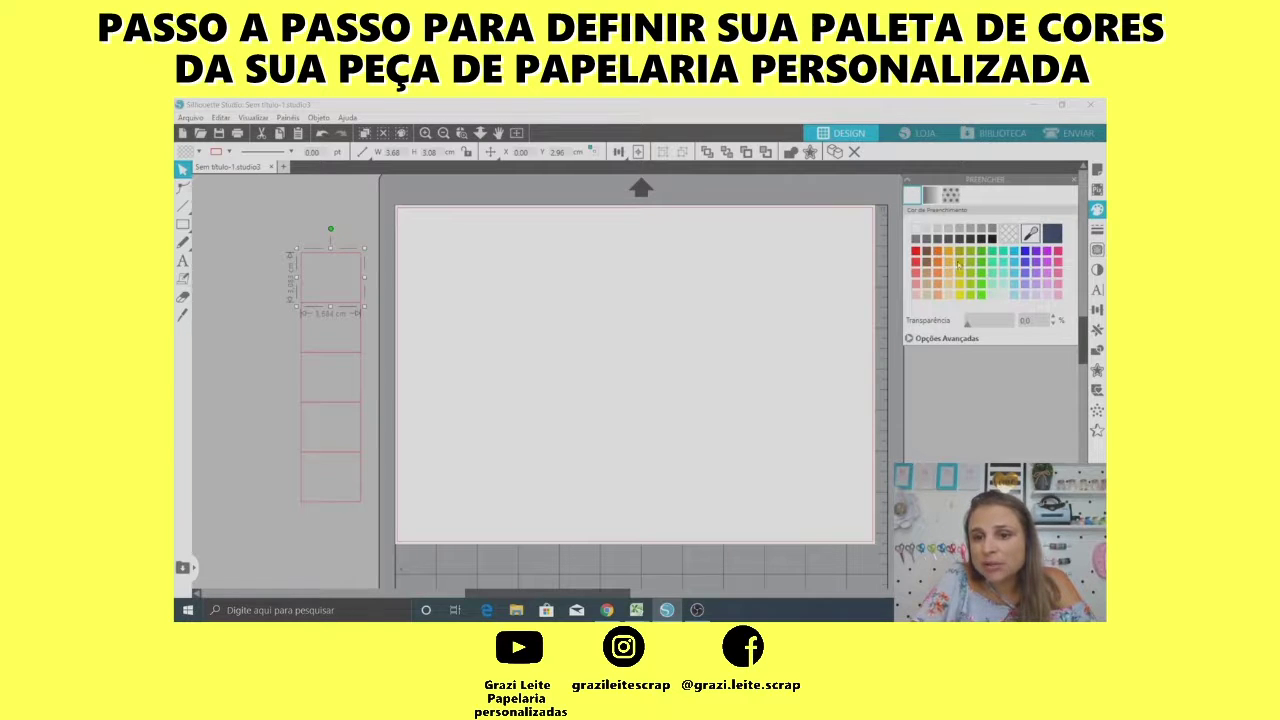
{"action": "left_click", "coordinate": [960, 340]}
{"action": "left_click", "coordinate": [1010, 429]}
{"action": "type", "text": "#0A959E"}
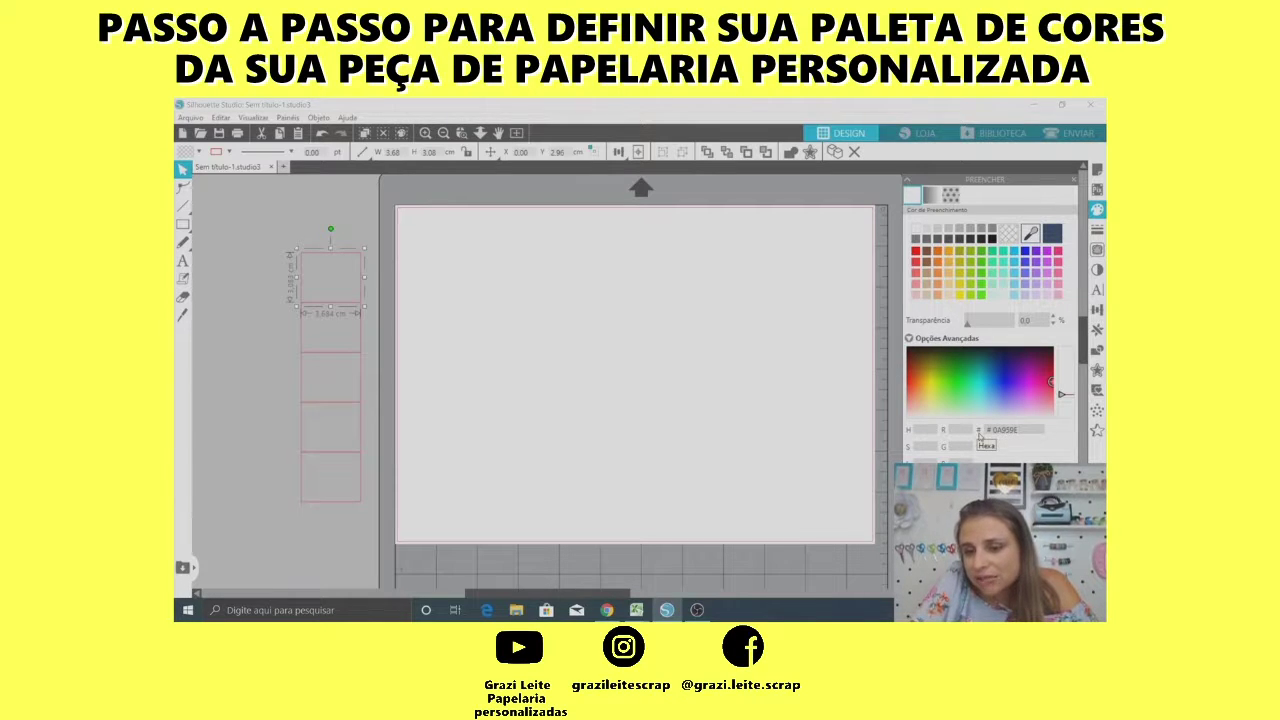
{"action": "left_click", "coordinate": [1022, 430]}
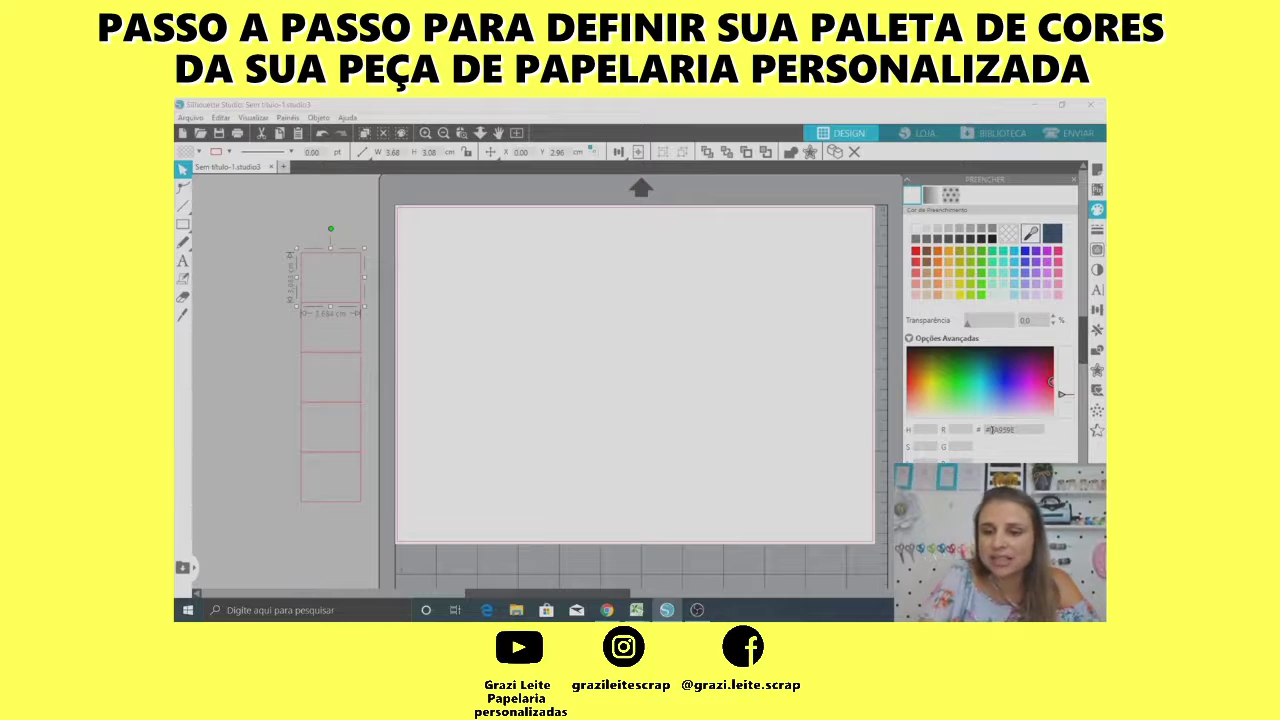
{"action": "key", "text": "Return"}
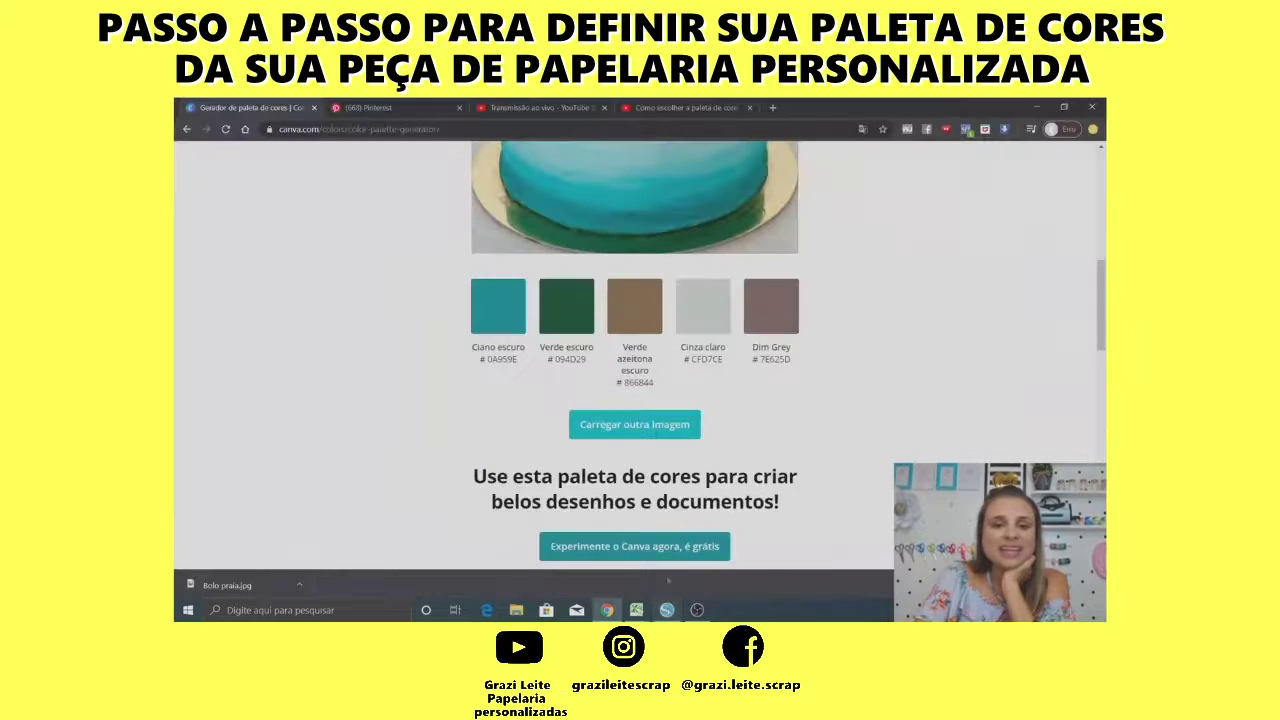
{"action": "left_click", "coordinate": [498, 306]}
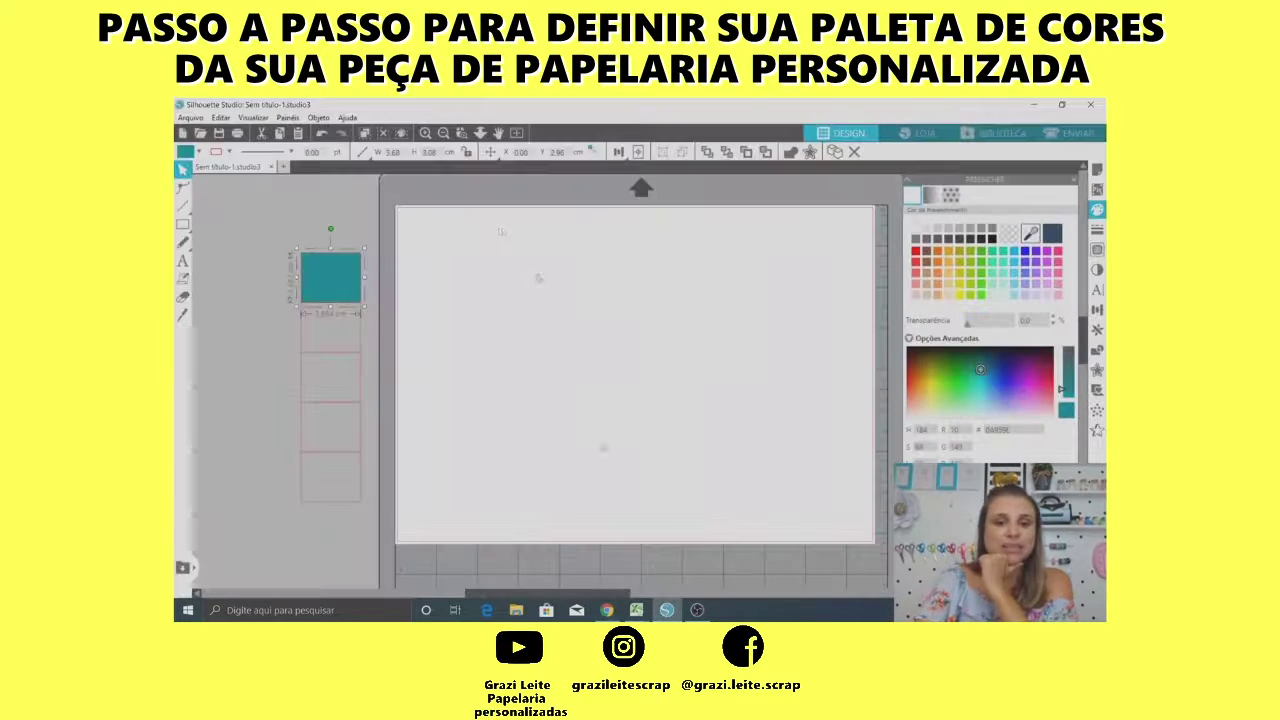
- Copy the Verde escuro code from Canva and fill the column's second rectangle with 094D29 in Silhouette Studio
{"action": "left_click", "coordinate": [331, 330]}
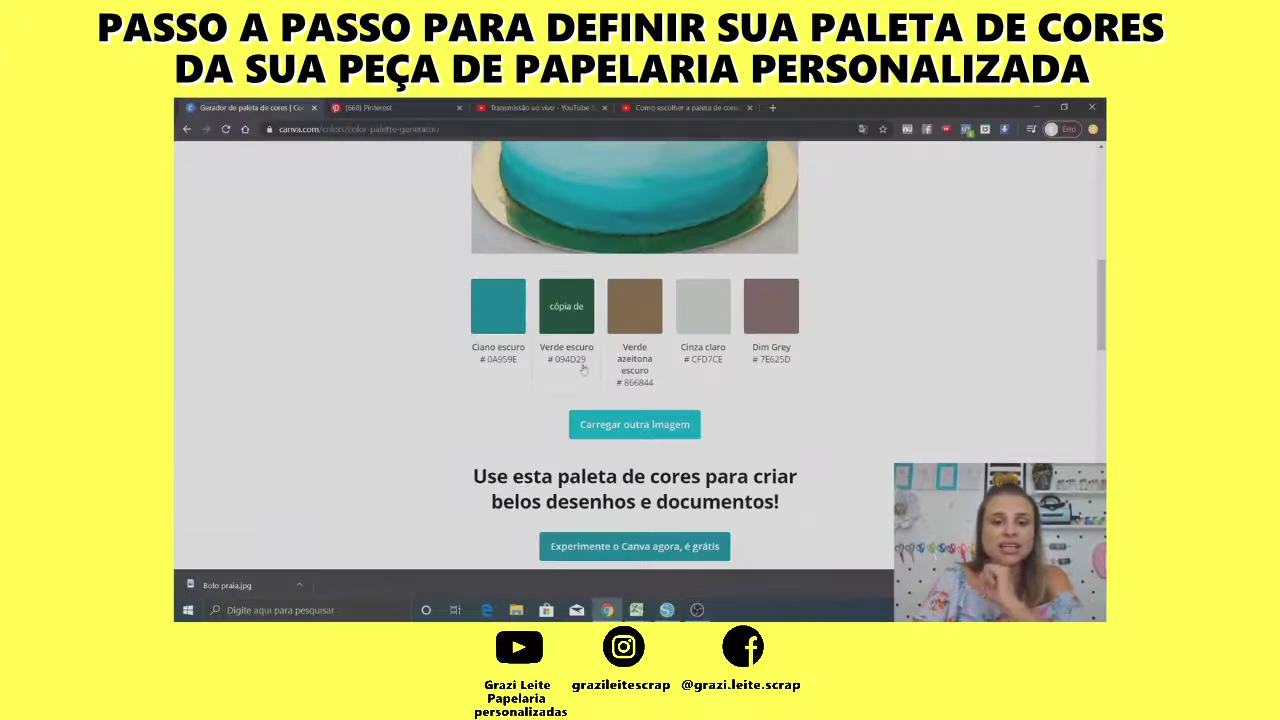
{"action": "left_click_drag", "start_coordinate": [588, 365], "coordinate": [558, 362]}
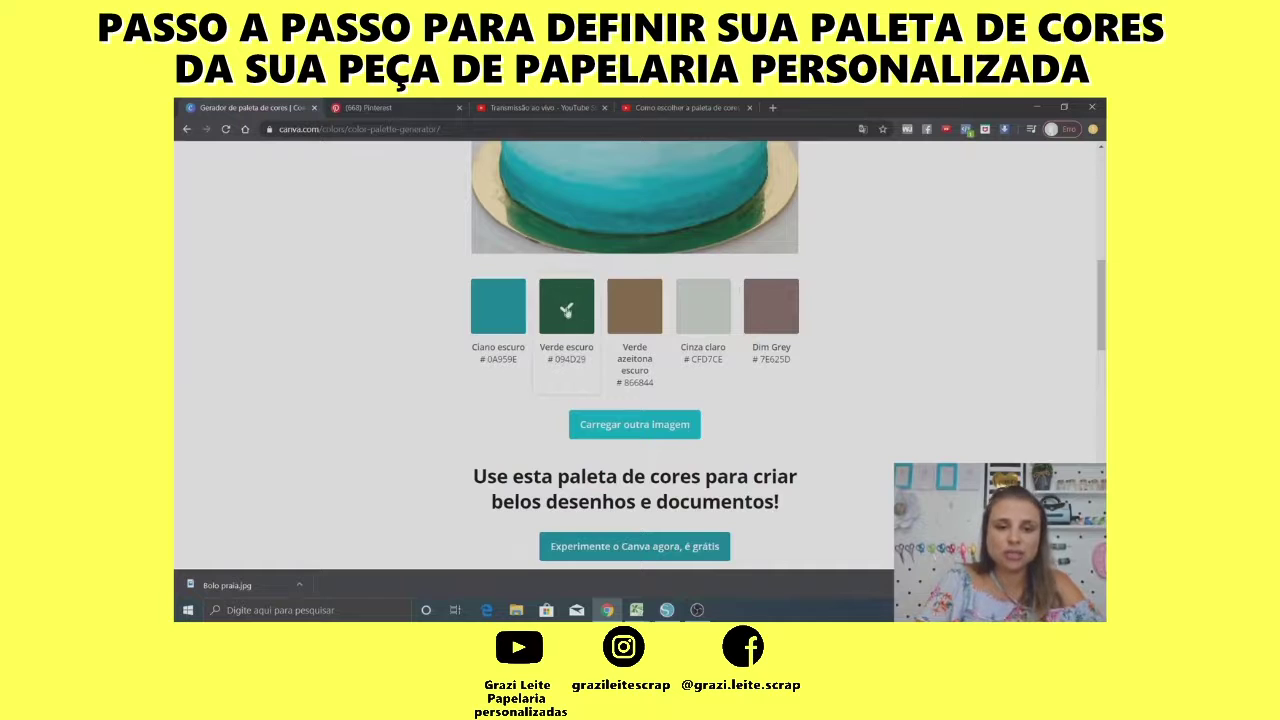
{"action": "left_click", "coordinate": [667, 610]}
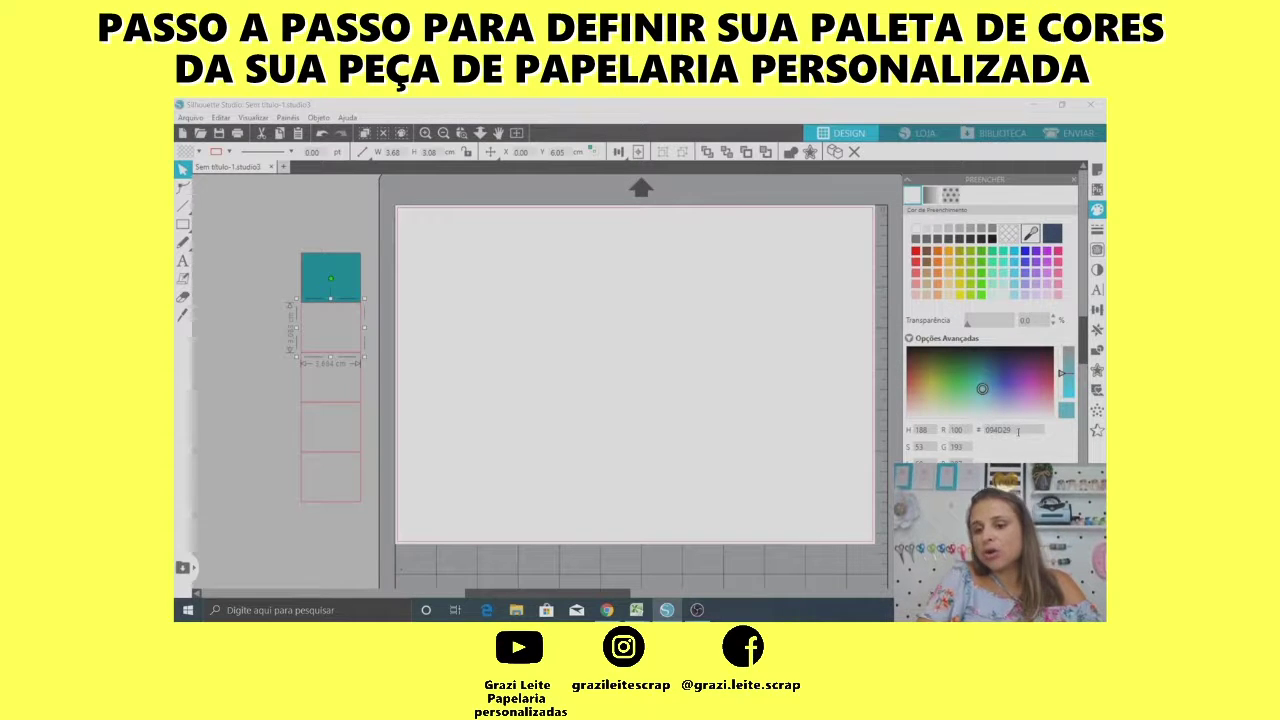
{"action": "key", "text": "Return"}
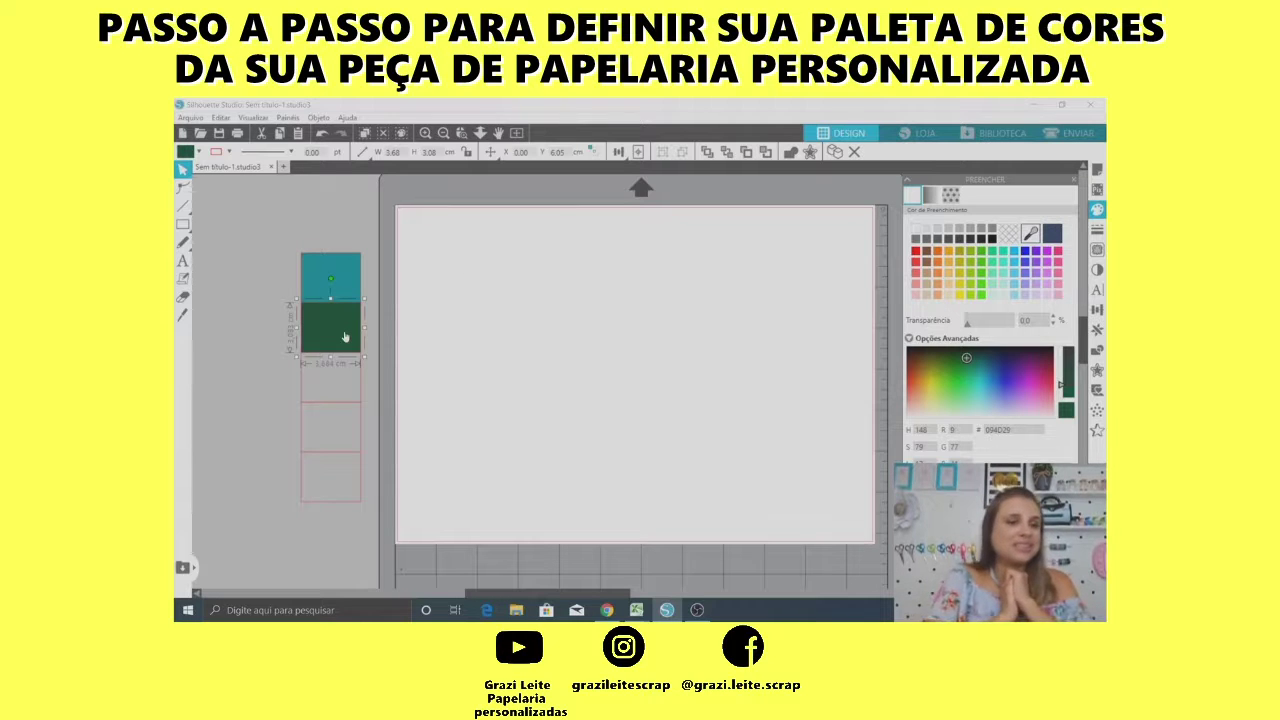
{"action": "left_click", "coordinate": [277, 279]}
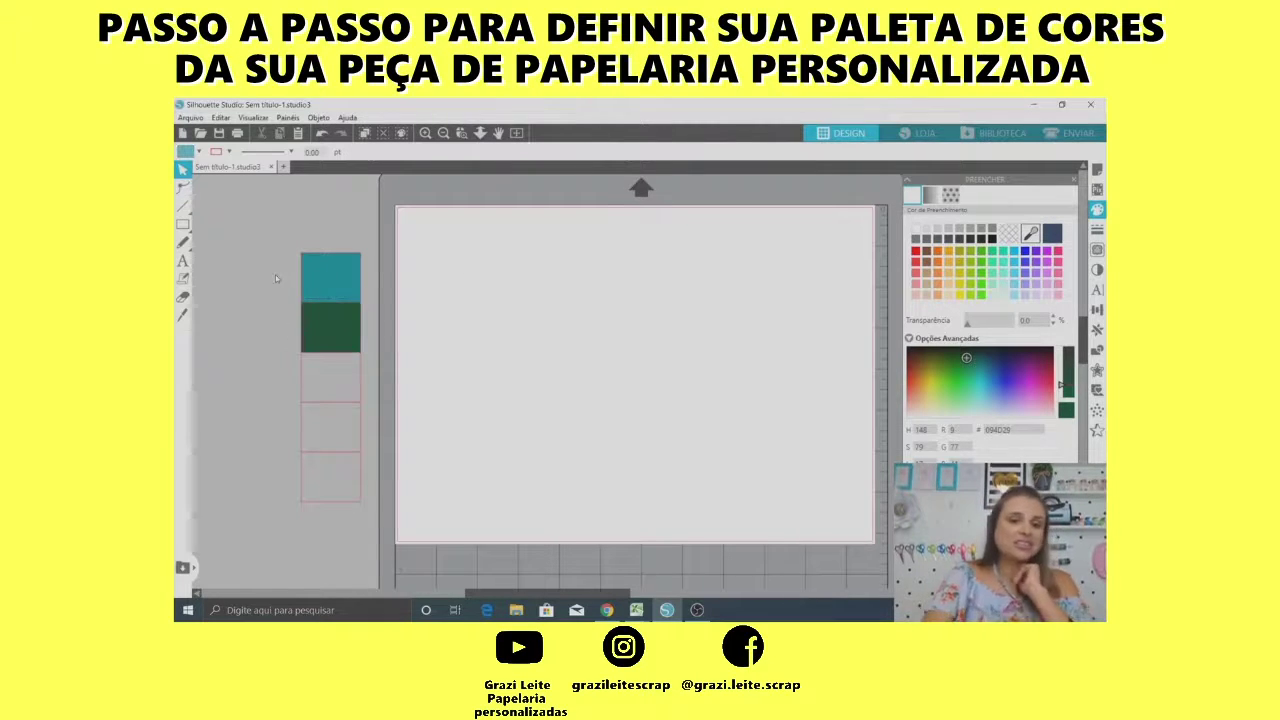
- Reopen the fill colour settings and show their advanced options
{"action": "left_click", "coordinate": [1097, 211]}
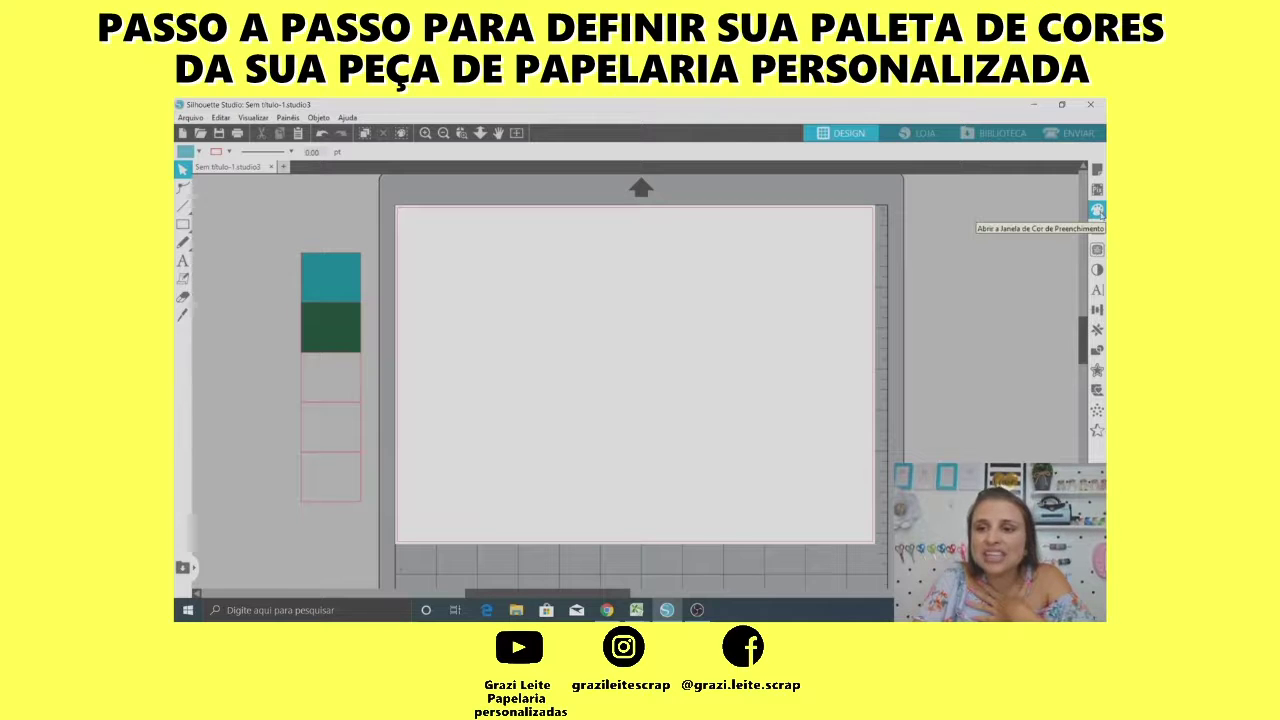
{"action": "left_click", "coordinate": [1097, 211]}
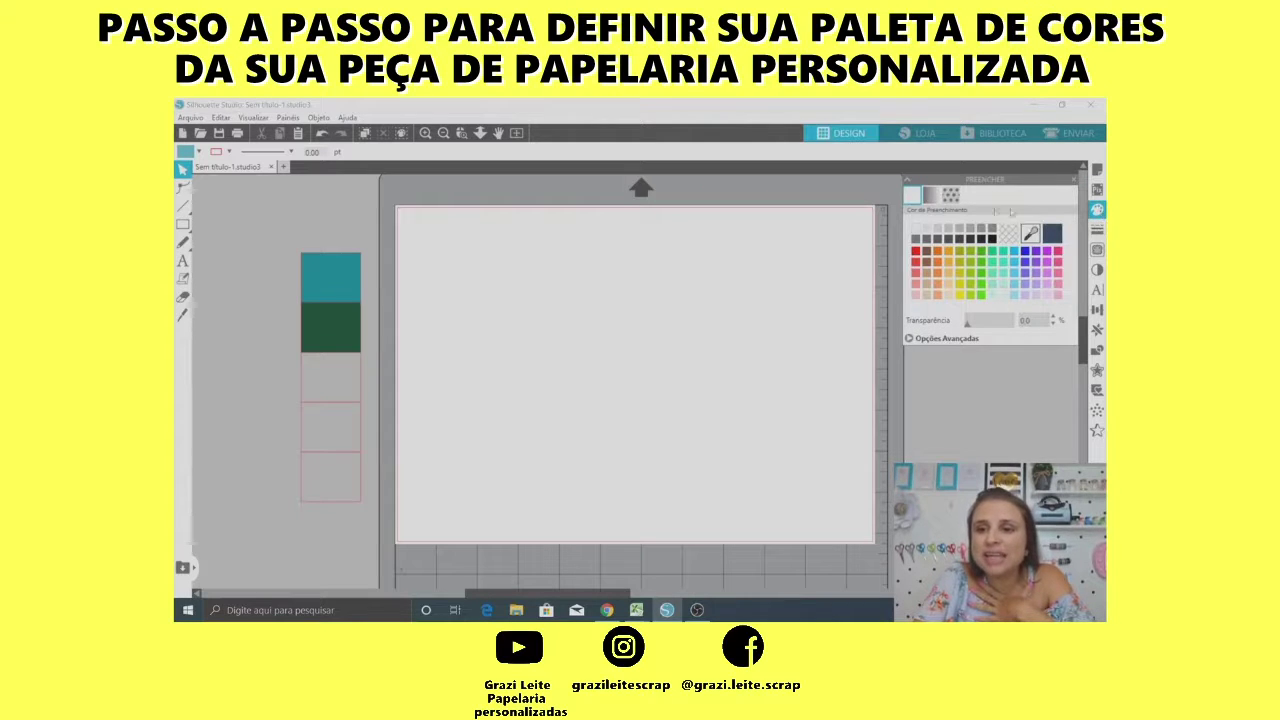
{"action": "left_click", "coordinate": [959, 341]}
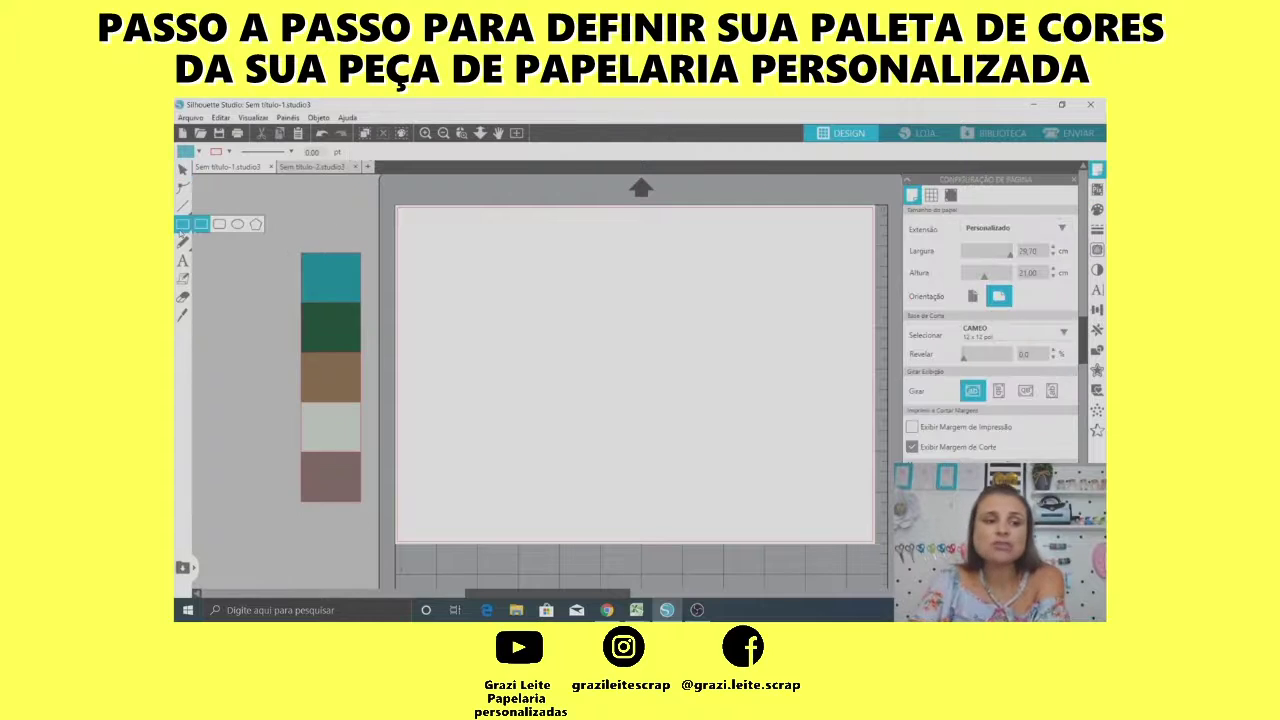
- Draw a circle about 11.35 cm wide on the page and fill it with the dark green sampled from the swatch column
{"action": "left_click_drag", "start_coordinate": [483, 255], "coordinate": [666, 437]}
{"action": "left_click", "coordinate": [772, 362]}
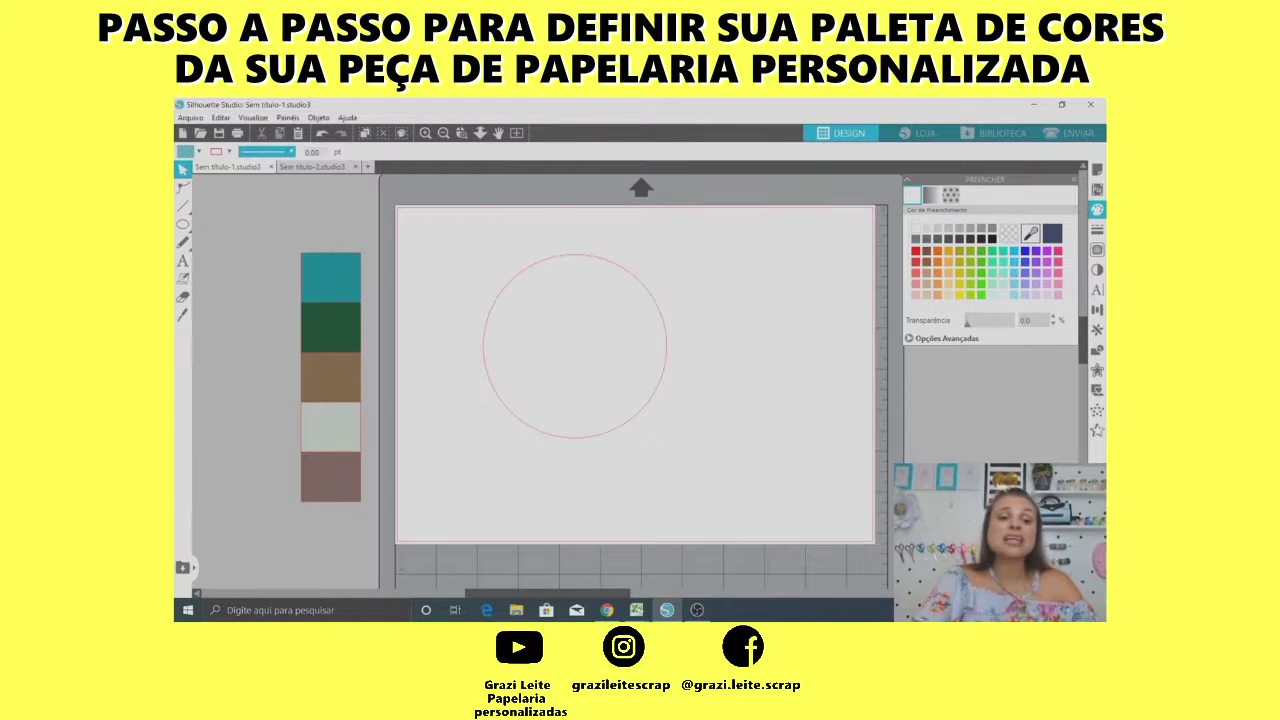
{"action": "left_click", "coordinate": [620, 267]}
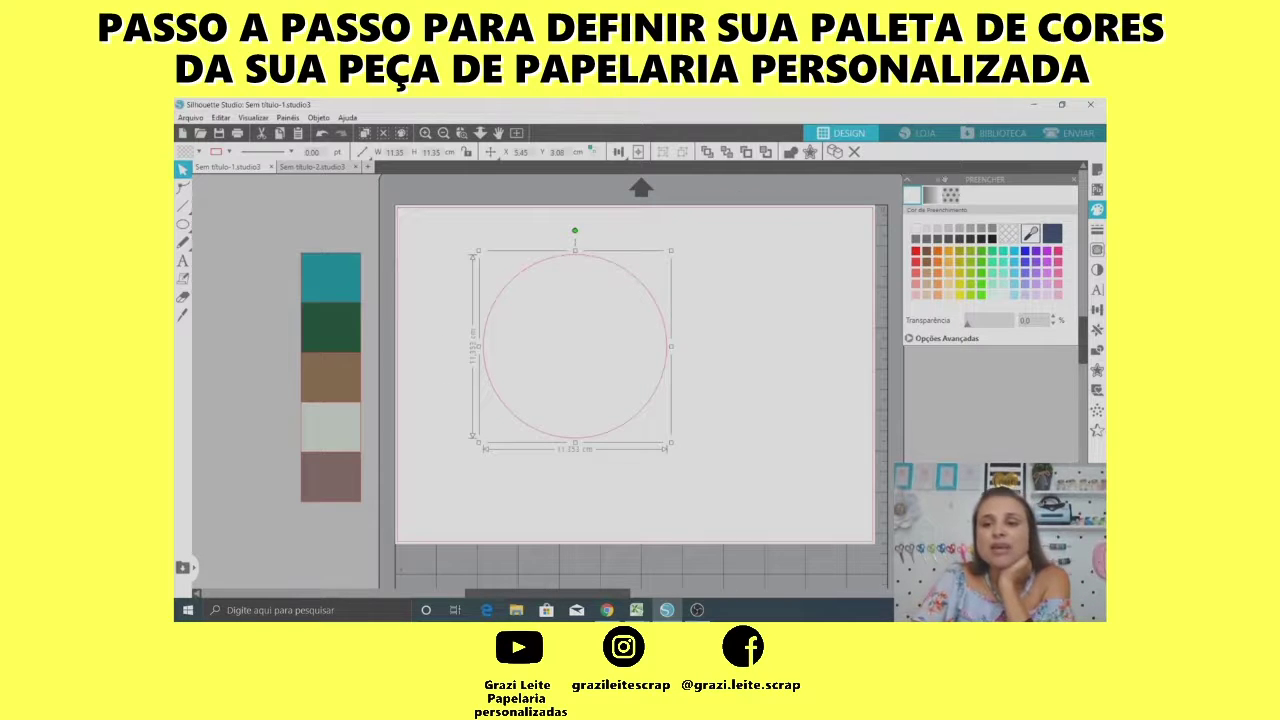
{"action": "left_click", "coordinate": [1098, 209]}
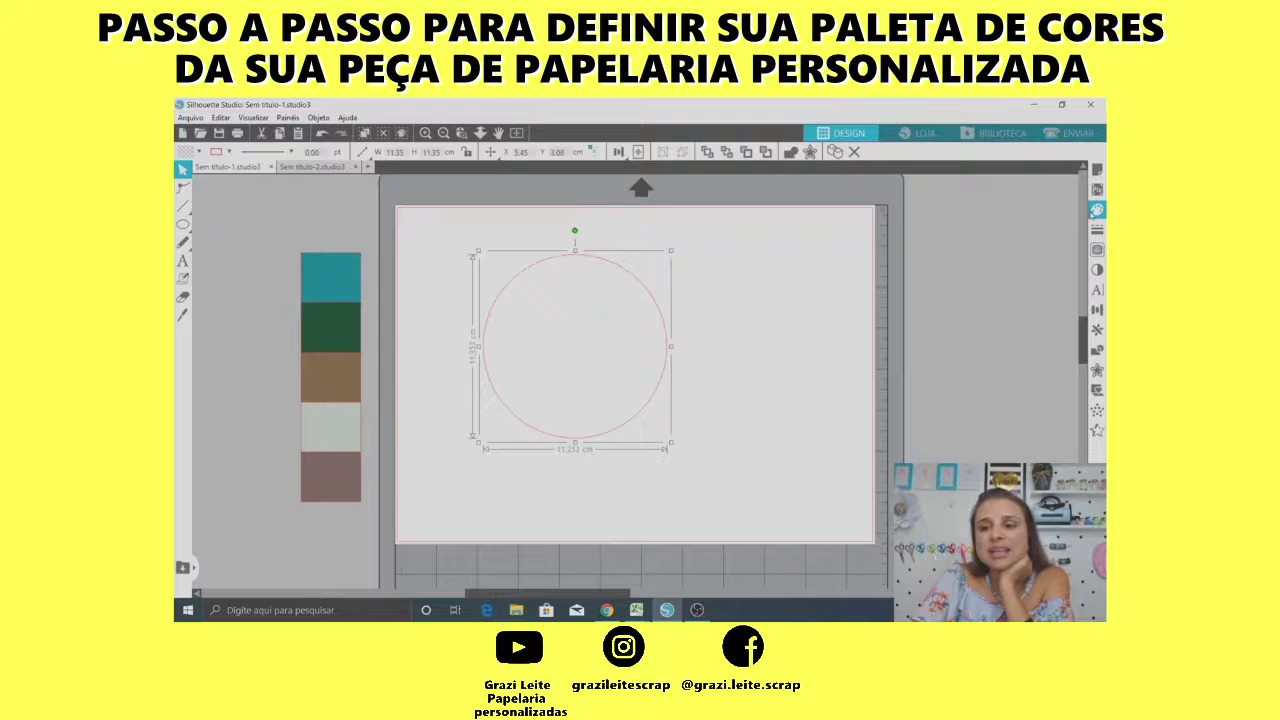
{"action": "left_click", "coordinate": [1098, 210]}
{"action": "left_click", "coordinate": [1031, 233]}
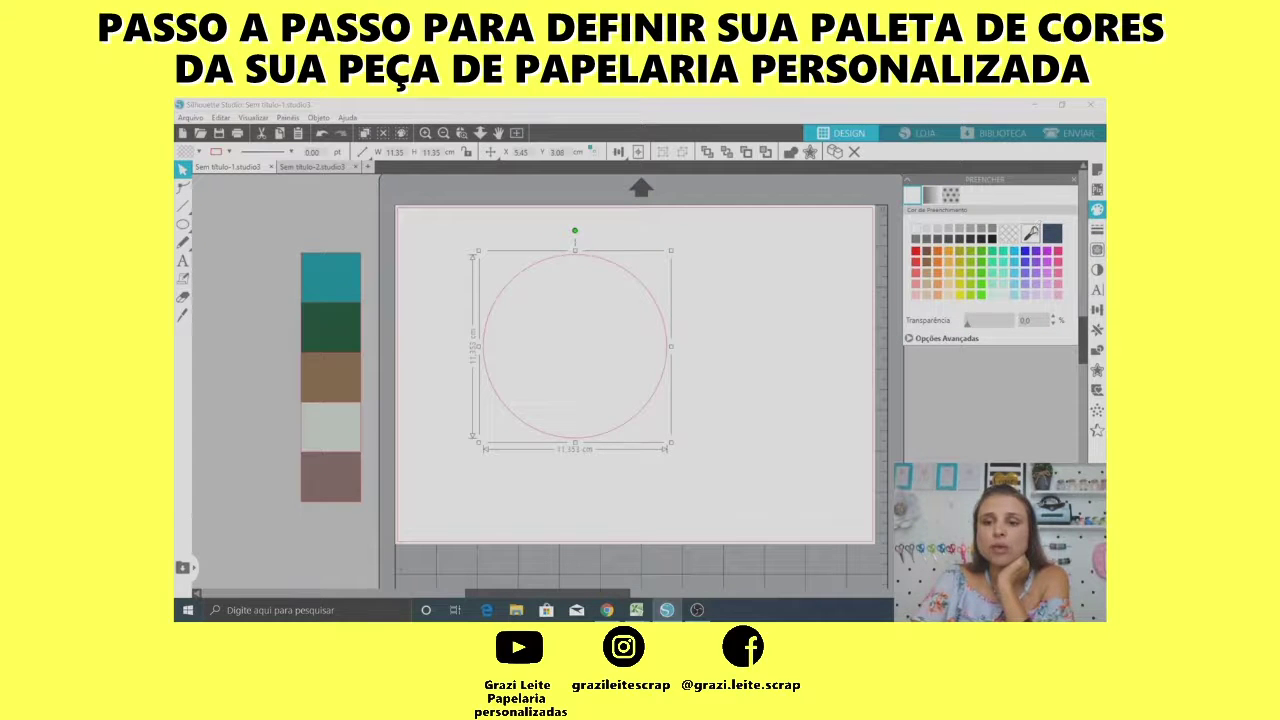
{"action": "left_click", "coordinate": [335, 313]}
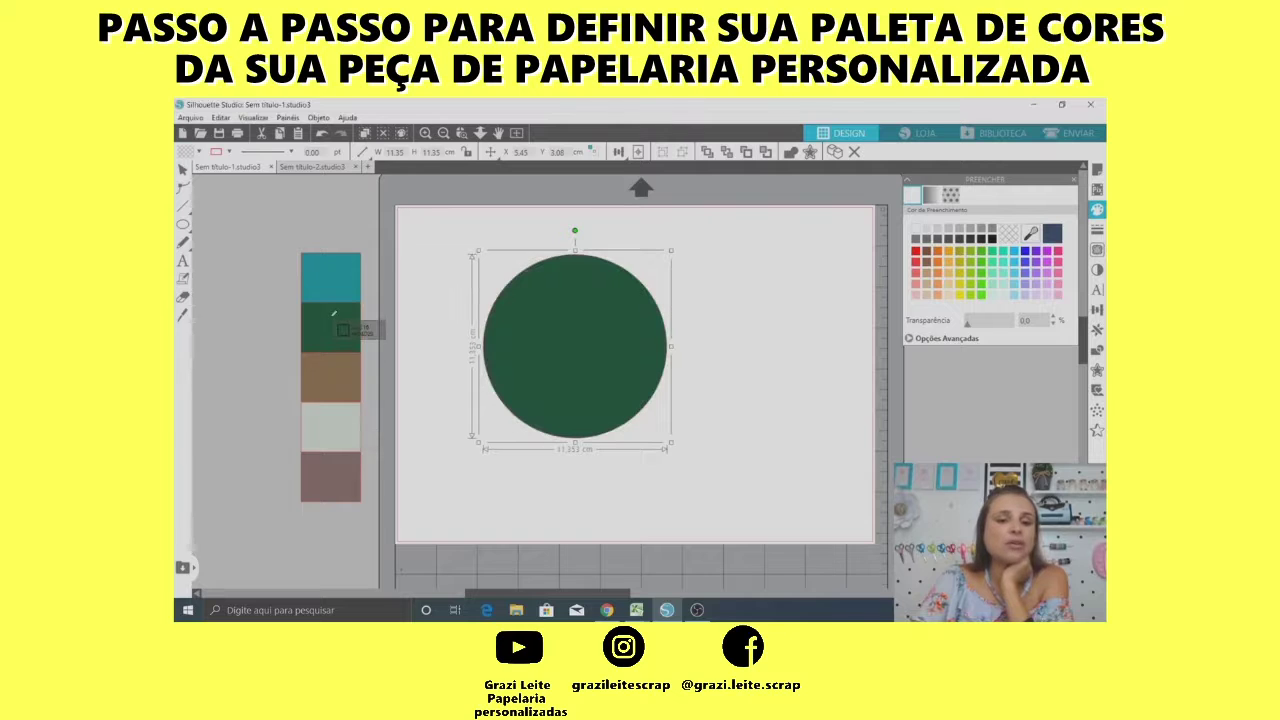
{"action": "left_click", "coordinate": [335, 313]}
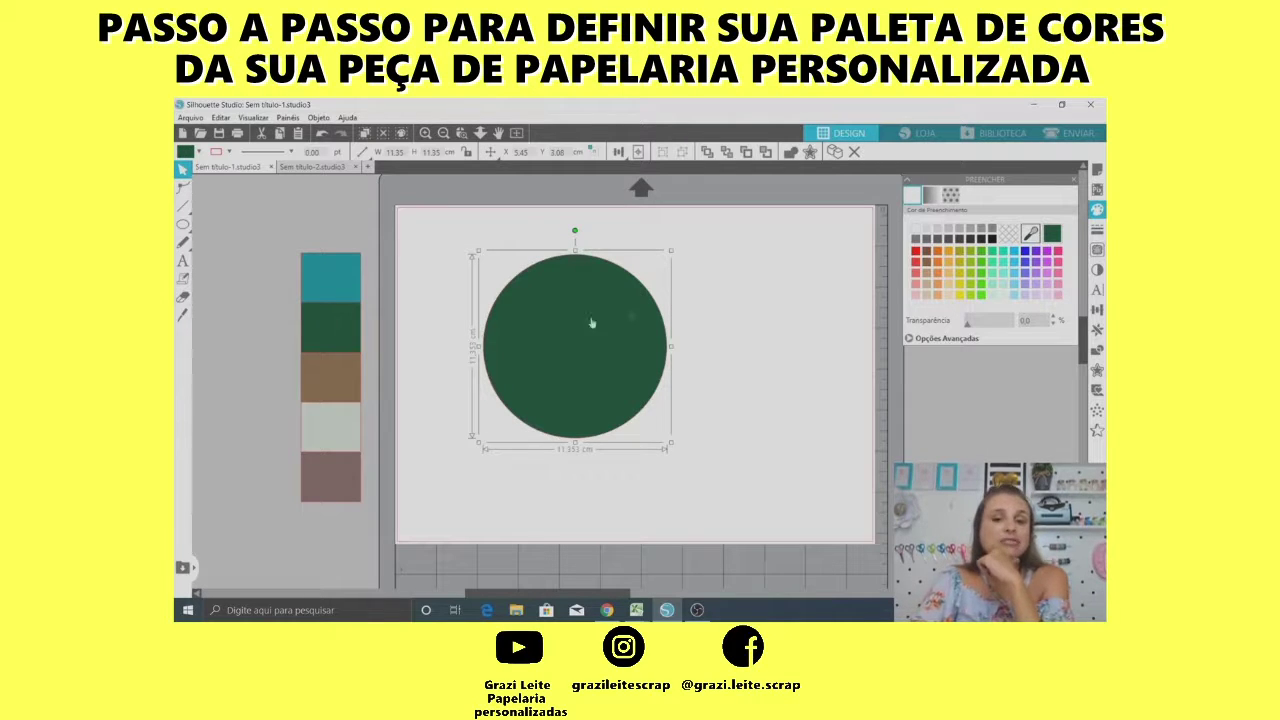
{"action": "left_click", "coordinate": [737, 354]}
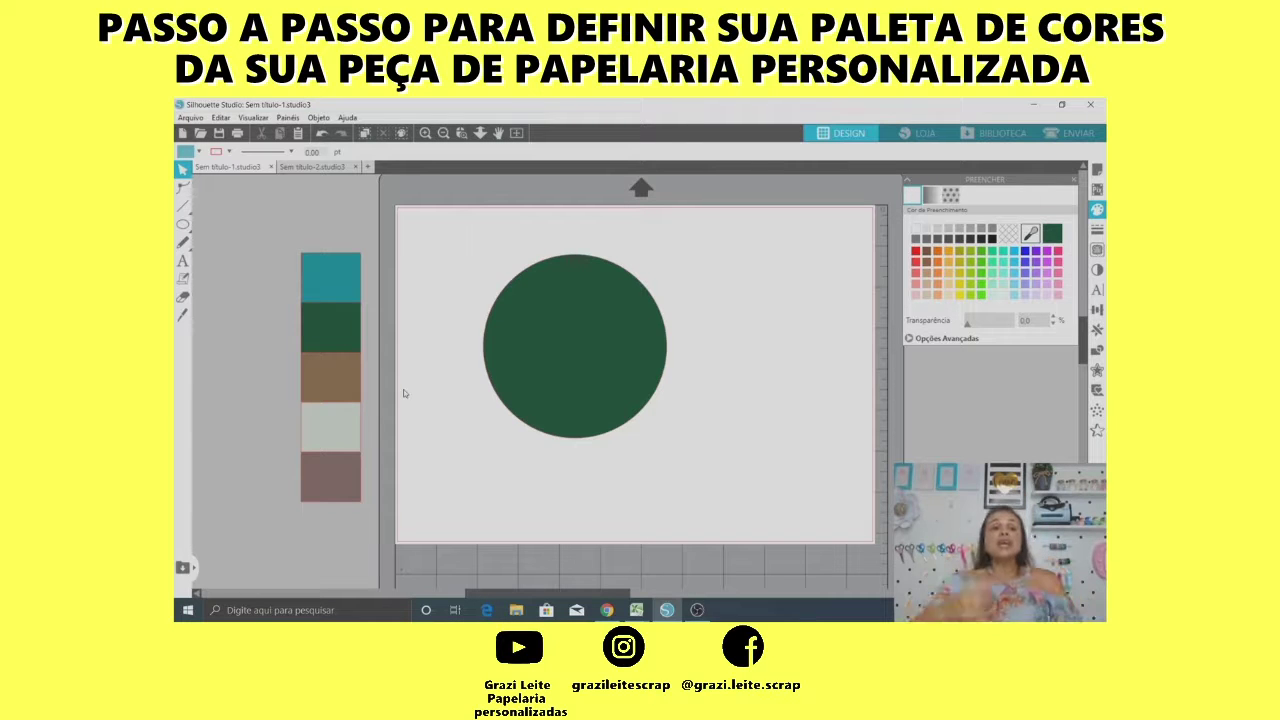
- Delete the dark green circle from the page
{"action": "left_click", "coordinate": [565, 325]}
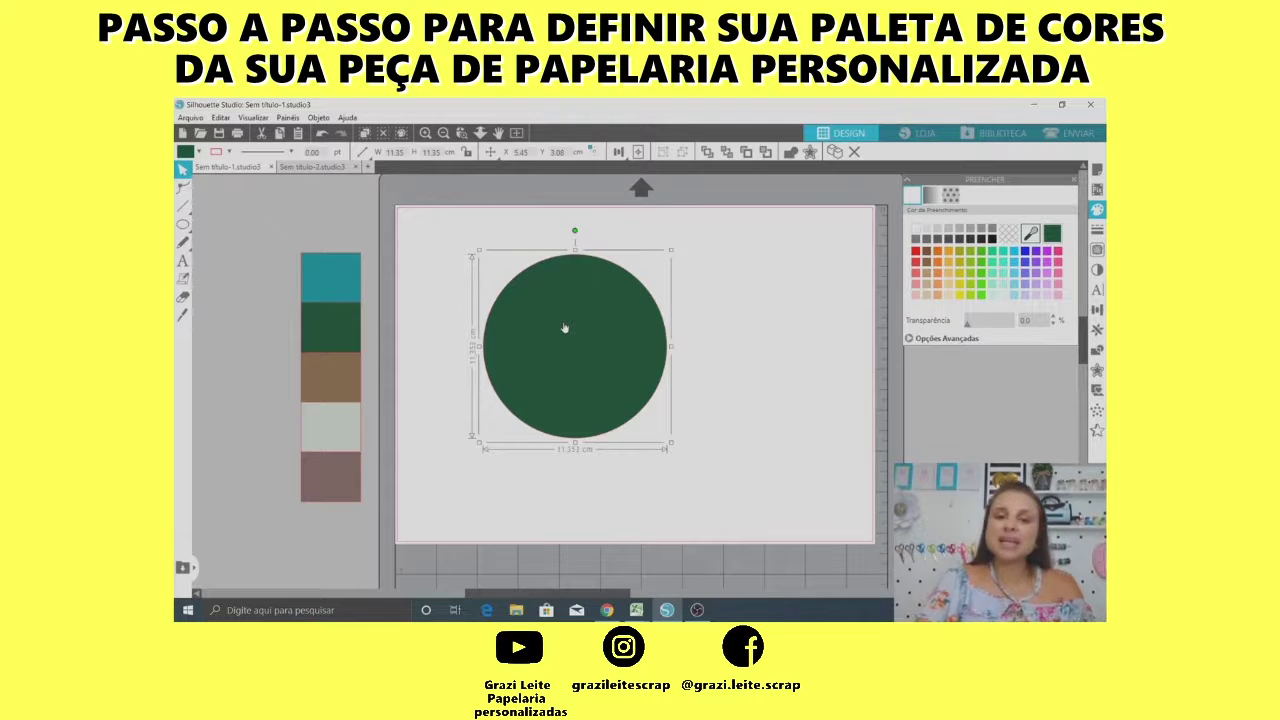
{"action": "key", "text": "Delete"}
- Copy the column of five colour swatches onto the page and select the copy's teal swatch
{"action": "left_click", "coordinate": [334, 402]}
{"action": "key", "text": "ctrl+c"}
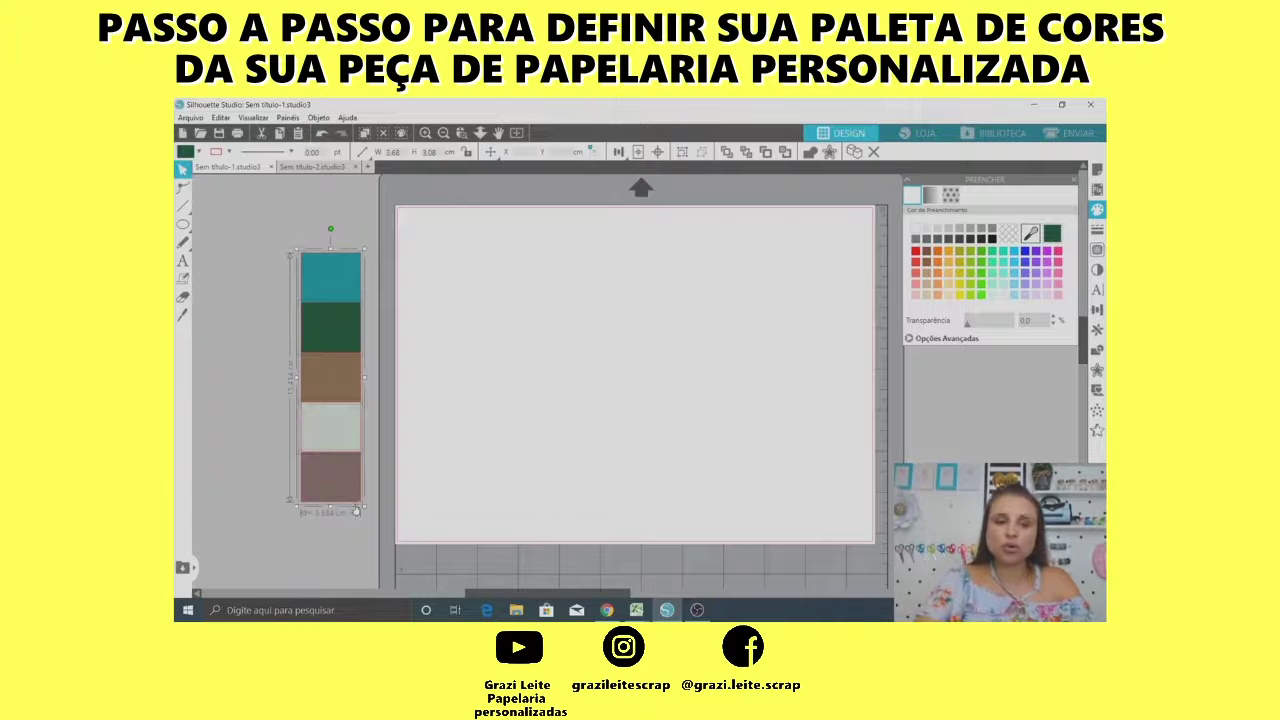
{"action": "key", "text": "ctrl+v"}
{"action": "left_click_drag", "start_coordinate": [580, 285], "coordinate": [602, 281]}
{"action": "left_click", "coordinate": [651, 297]}
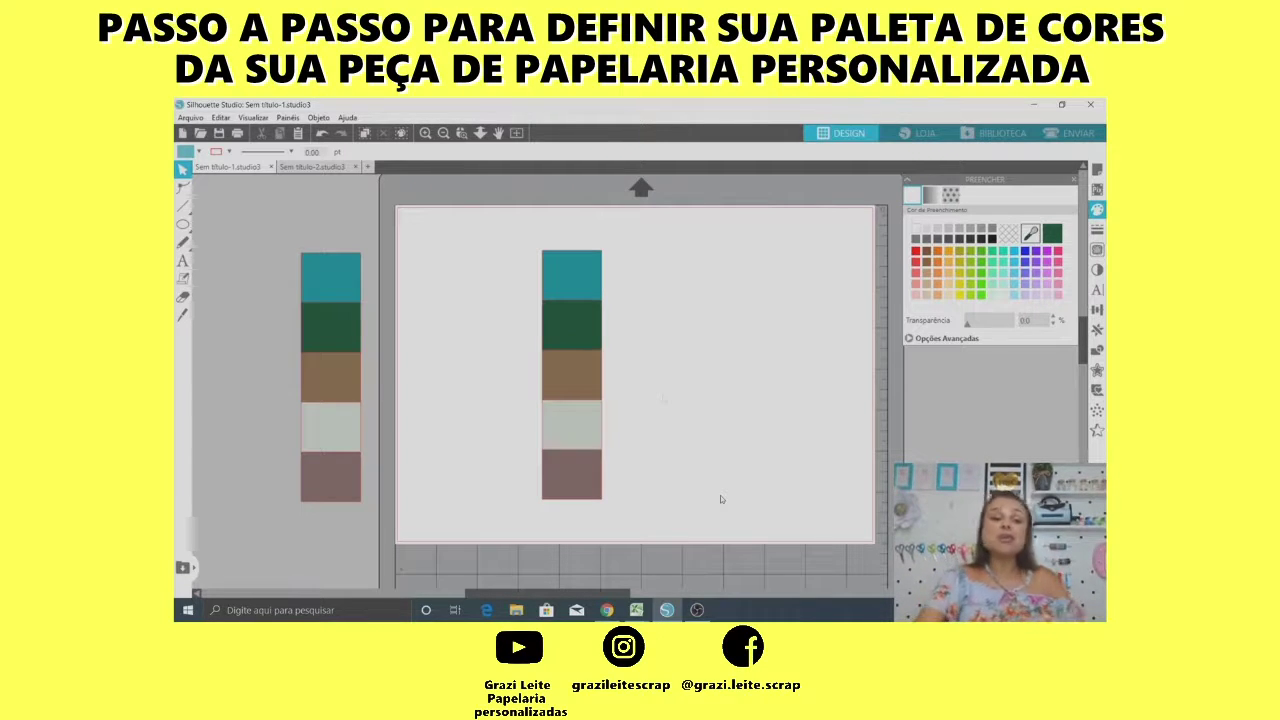
{"action": "left_click", "coordinate": [580, 273]}
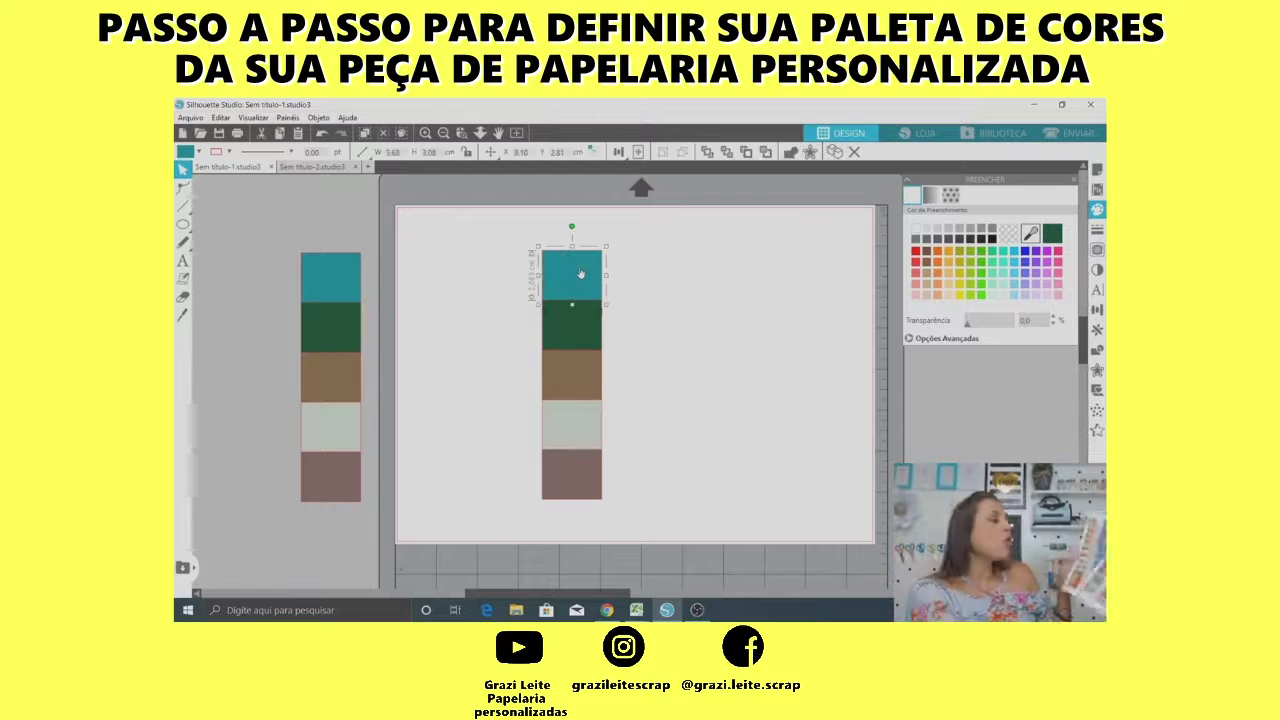